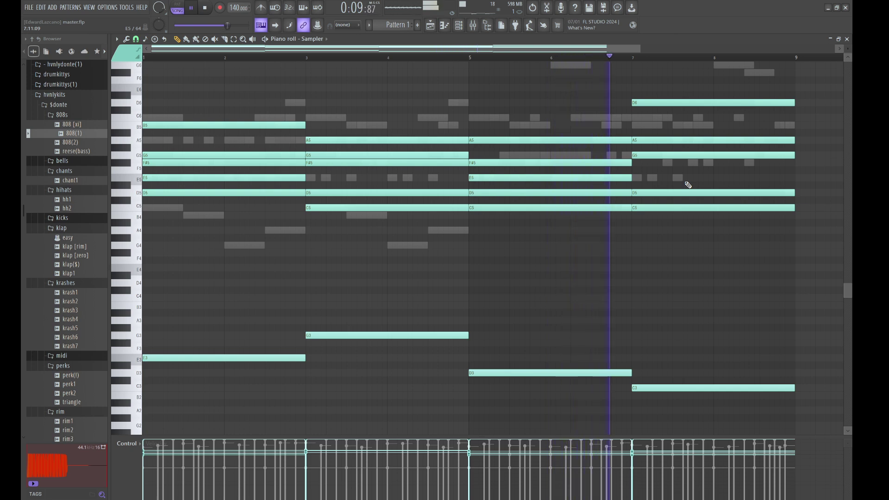
Stop playback and show the second Sampler channel's notes in the piano roll to review its melody.
click(461, 25)
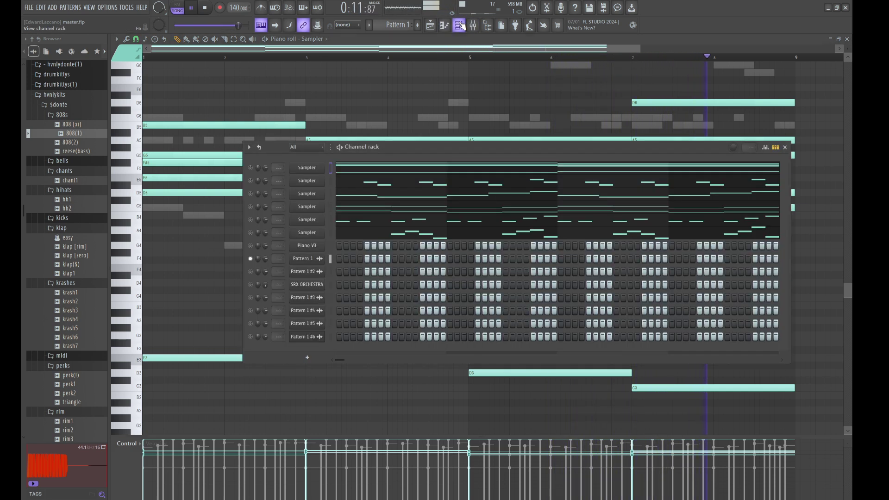
key(space)
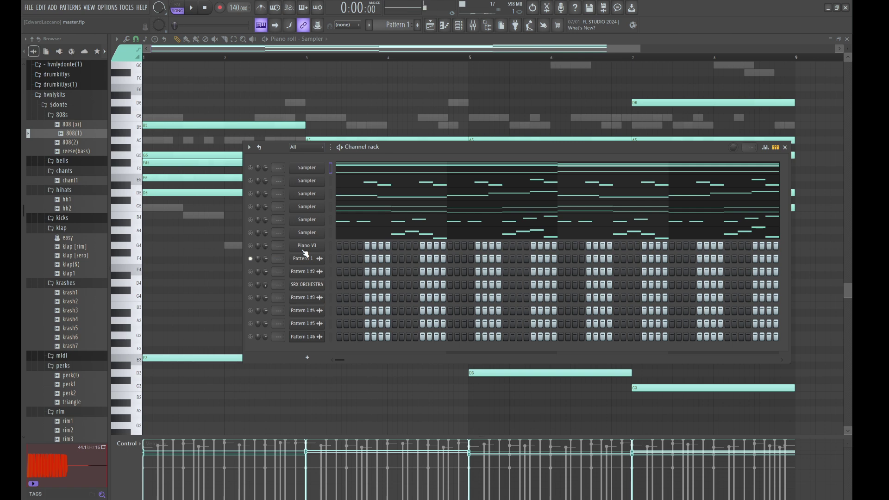
click(345, 183)
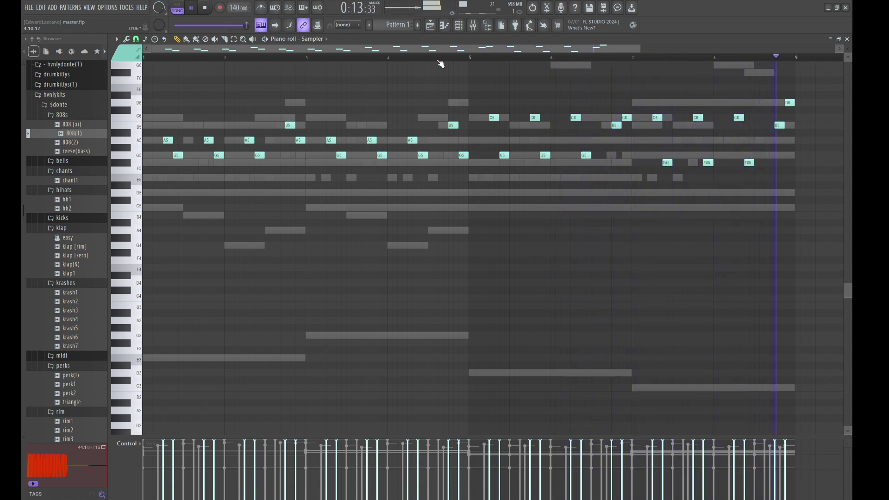
key(space)
Show the third Sampler channel's notes in the piano roll and play the song.
click(470, 30)
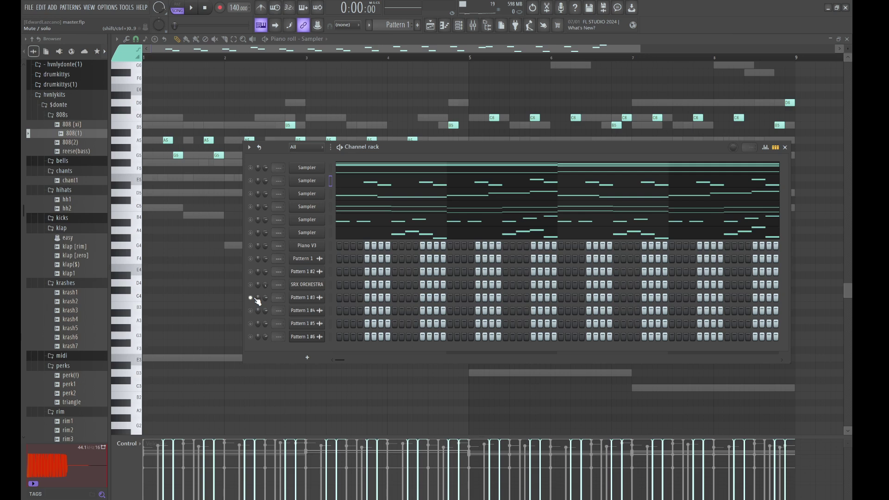
click(345, 203)
key(space)
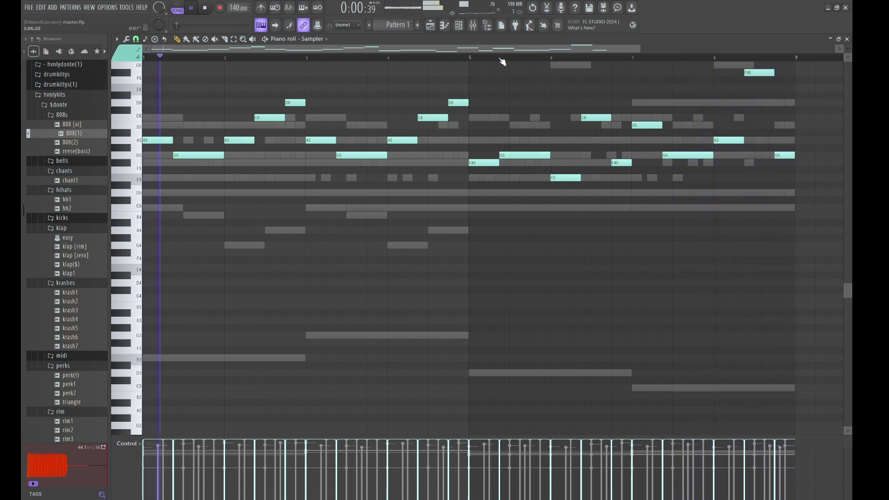
Show the fourth Sampler channel's notes in the piano roll and examine both the low and high octaves.
click(462, 27)
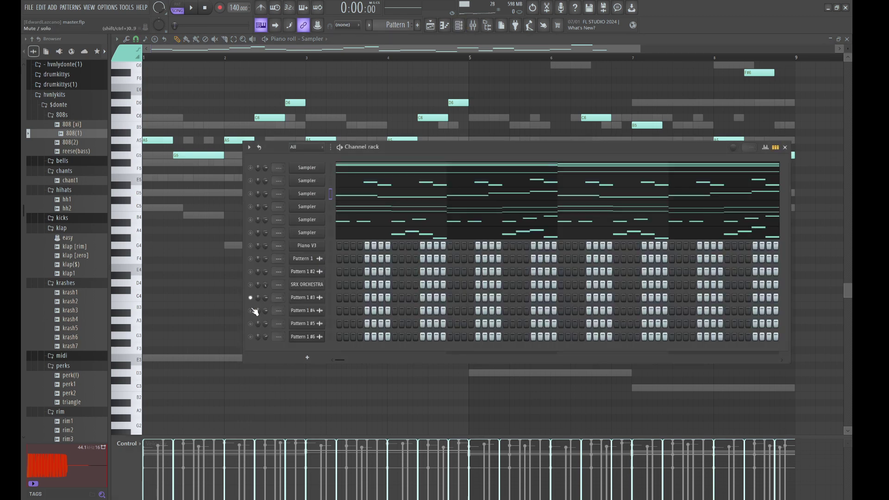
click(343, 210)
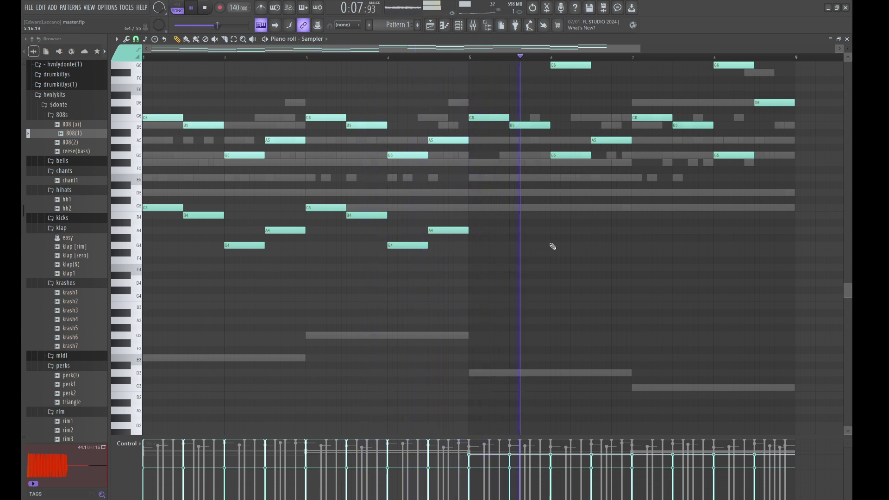
scroll(556, 250, up, 3)
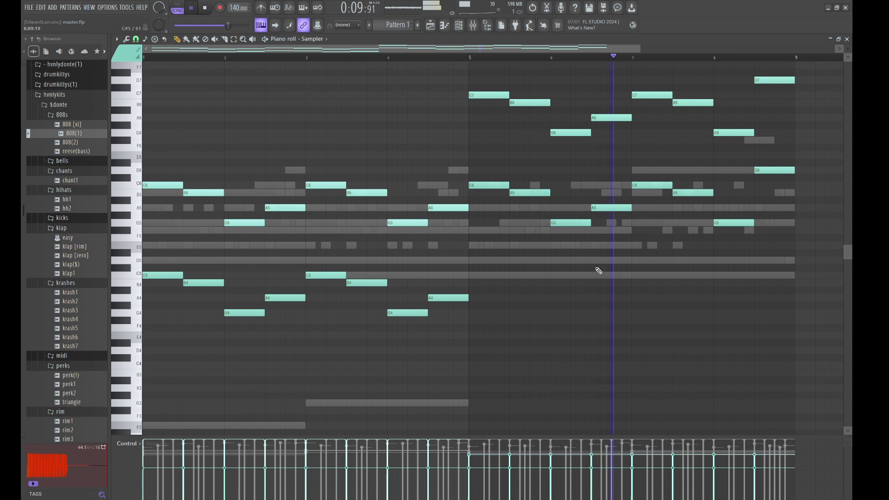
scroll(600, 276, down, 1)
scroll(601, 276, up, 3)
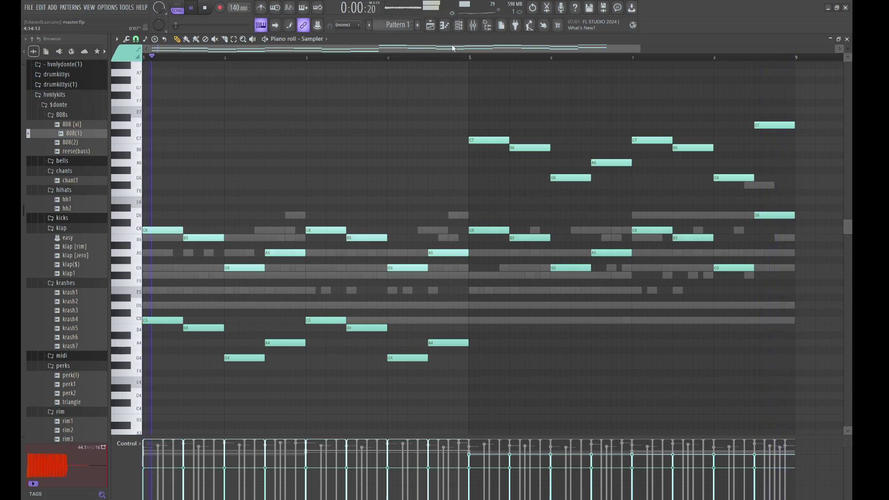
Show the fifth Sampler channel's notes in the piano roll and briefly play them.
click(463, 26)
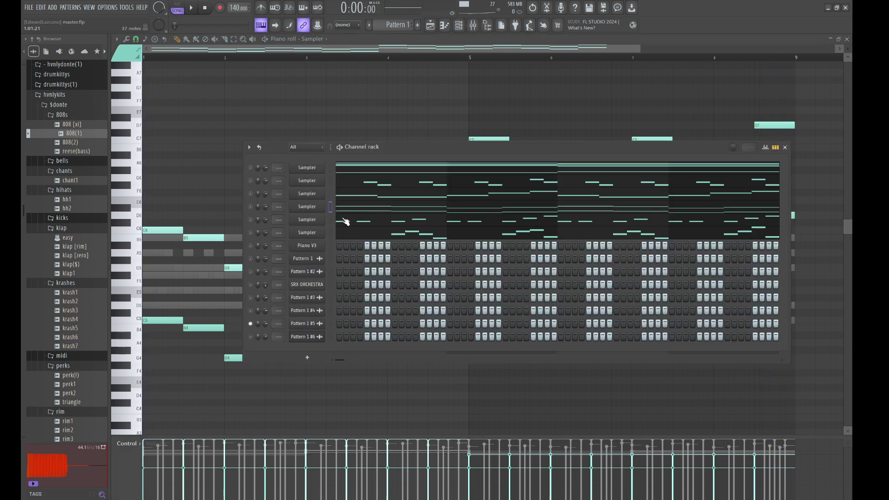
key(F6)
key(space)
key(space)
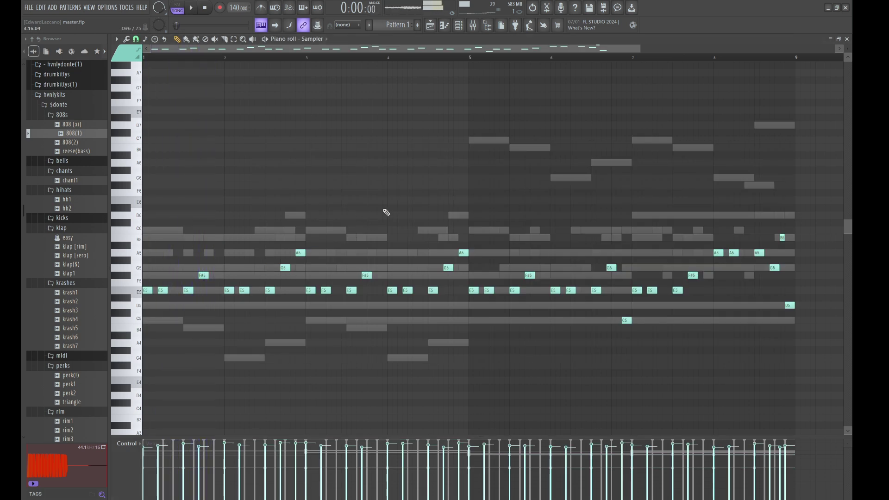
Turn off Reverse for the Pattern 1 #5 audio clip and play it with the fifth Sampler channel's notes in the piano roll.
click(431, 26)
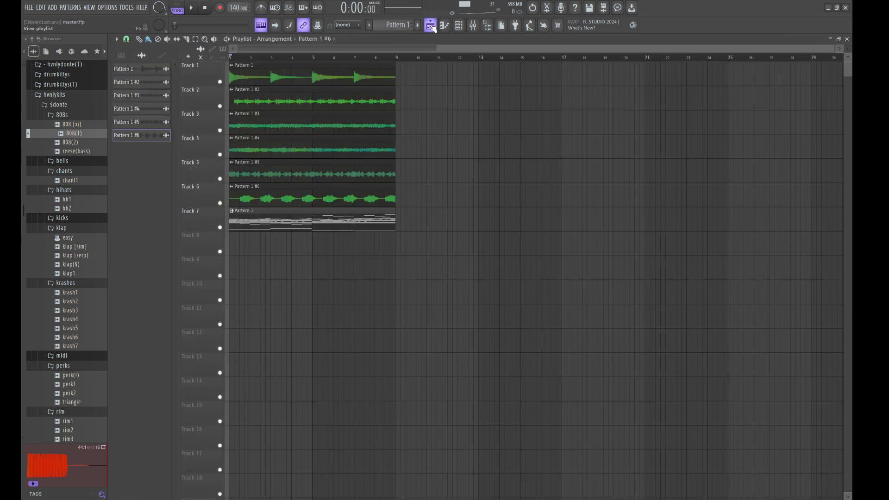
double_click(285, 168)
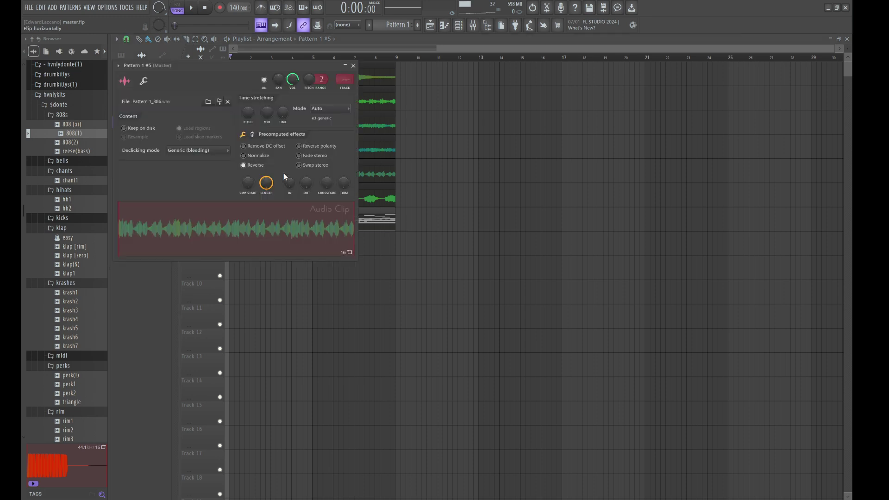
click(256, 172)
key(space)
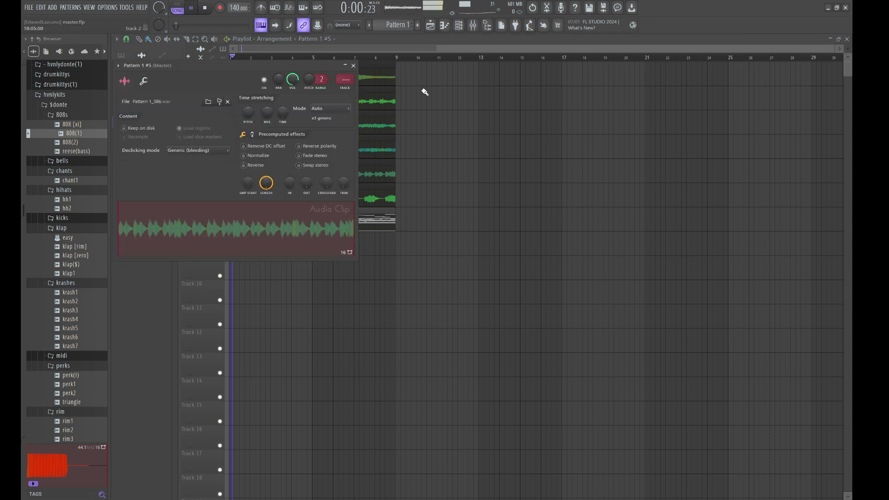
click(459, 28)
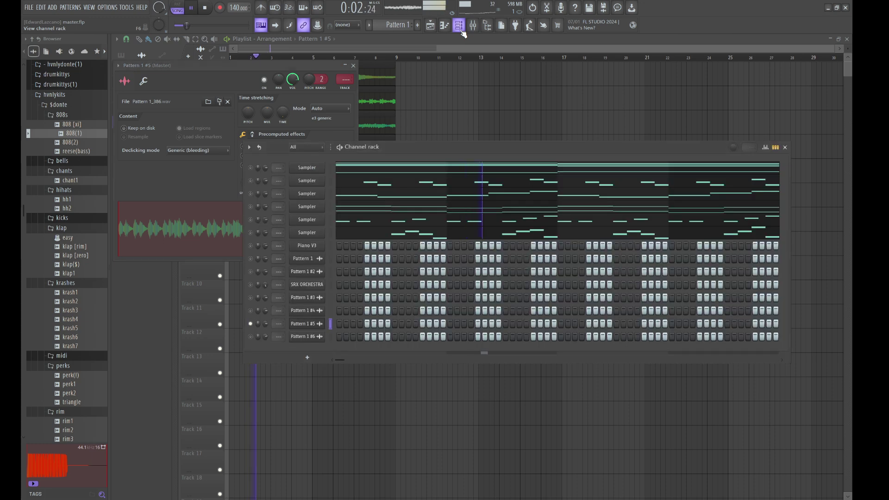
click(375, 222)
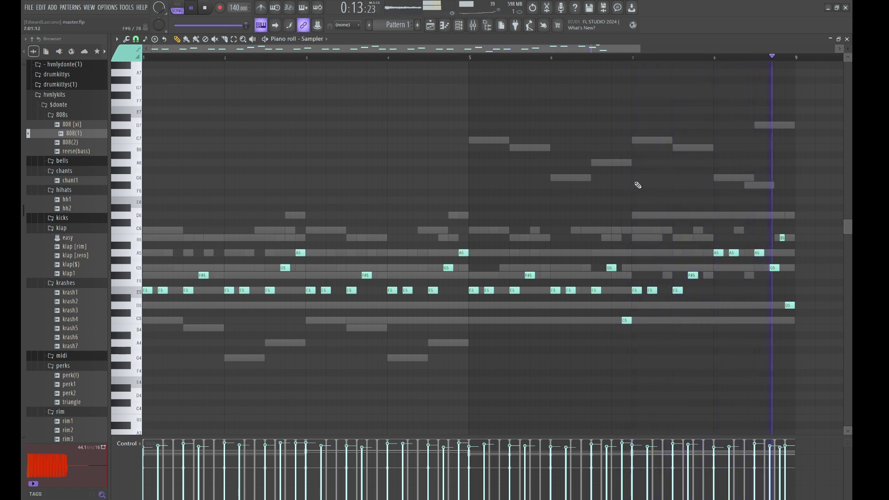
Turn Reverse back on for the Pattern 1 #5 audio clip in the playlist and play it.
click(434, 27)
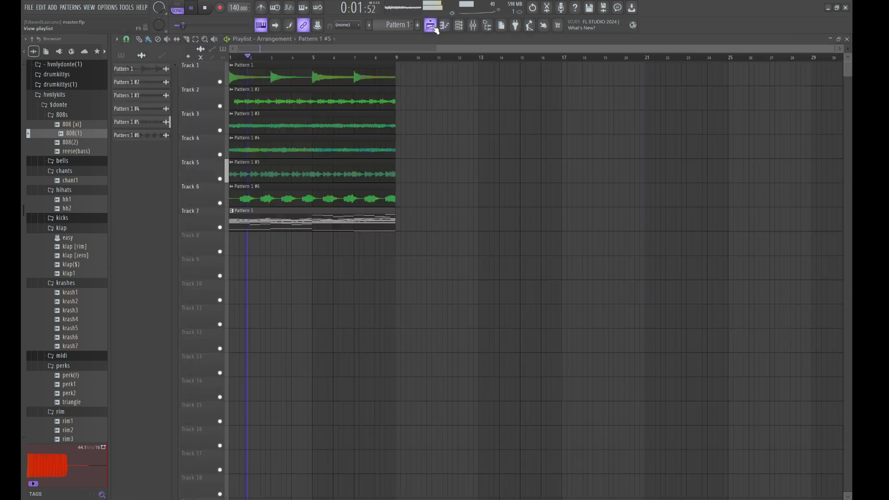
key(space)
double_click(331, 162)
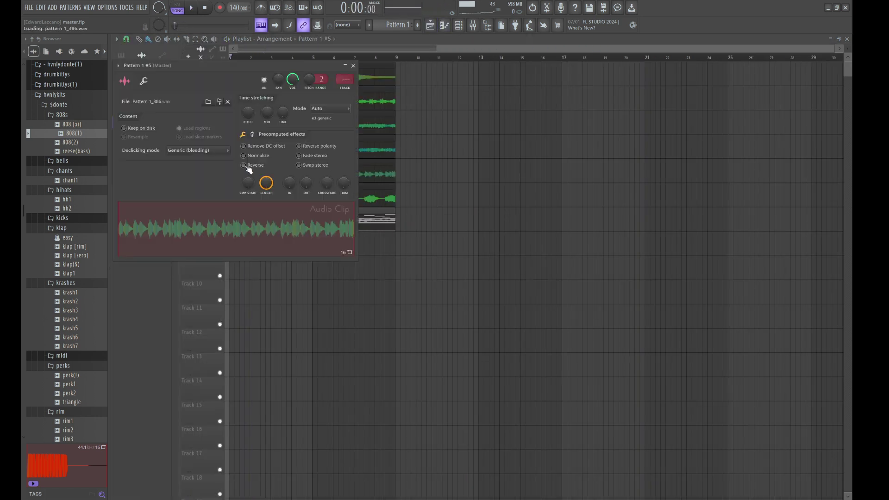
key(space)
click(460, 26)
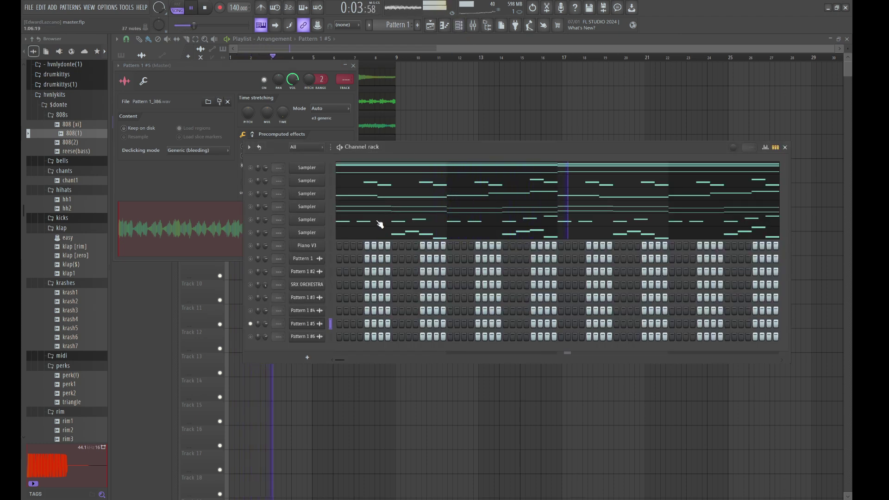
right_click(440, 119)
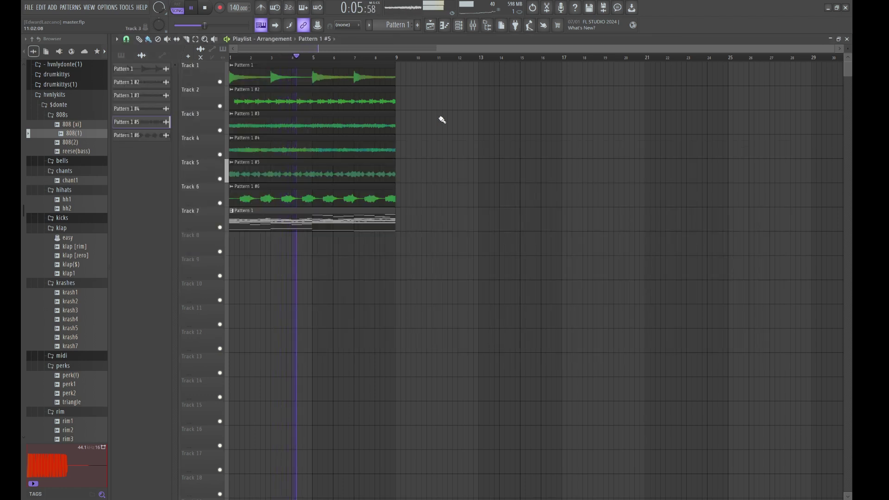
Show the sixth Sampler channel's notes in the piano roll and play them.
click(459, 27)
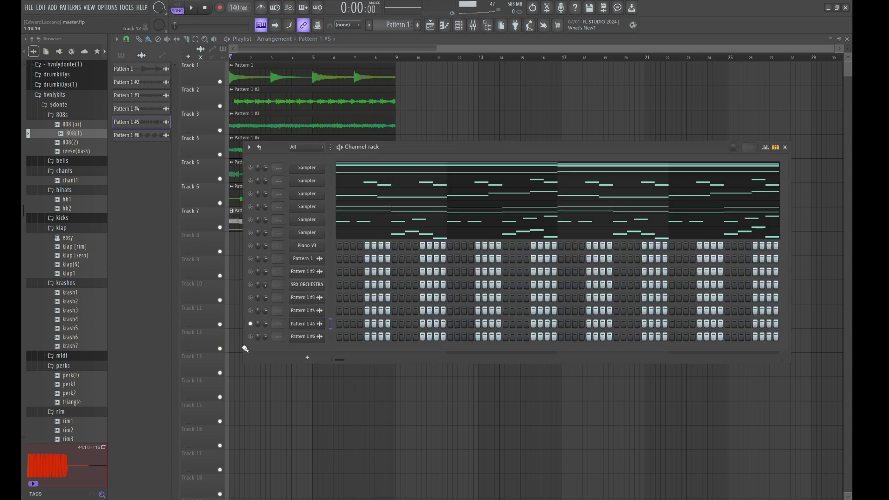
click(357, 236)
key(space)
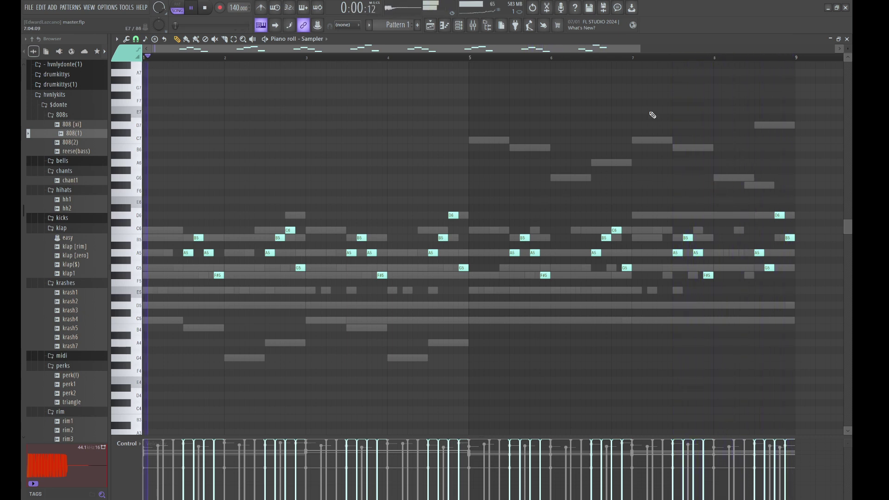
key(space)
Route the audio clip channels Pattern 1 to Pattern 1 #6 to consecutive mixer tracks starting at Insert 1.
click(431, 26)
click(459, 26)
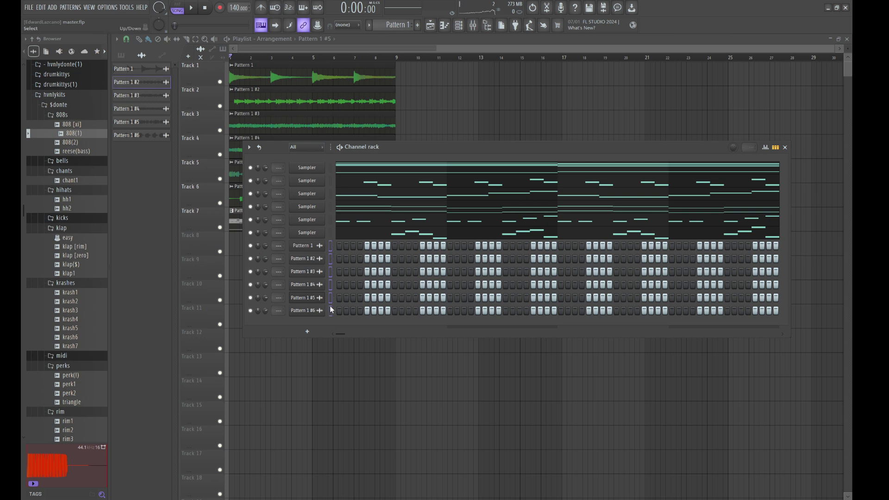
key(space)
click(472, 25)
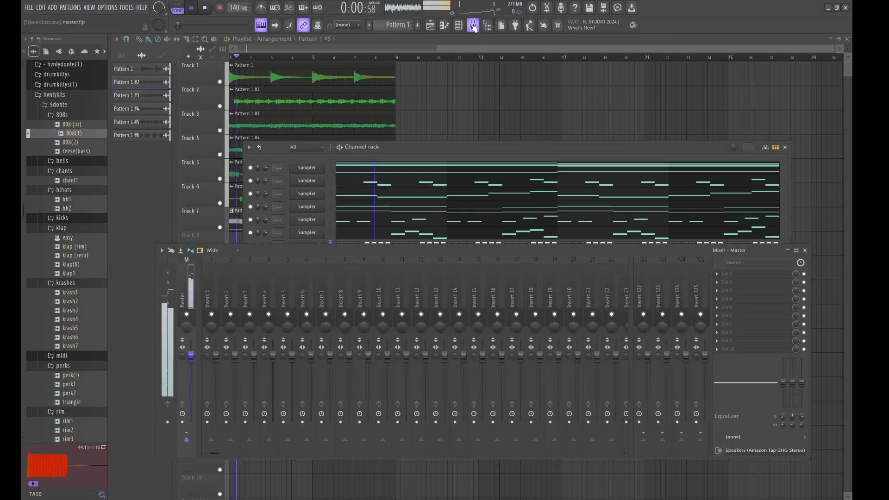
click(210, 277)
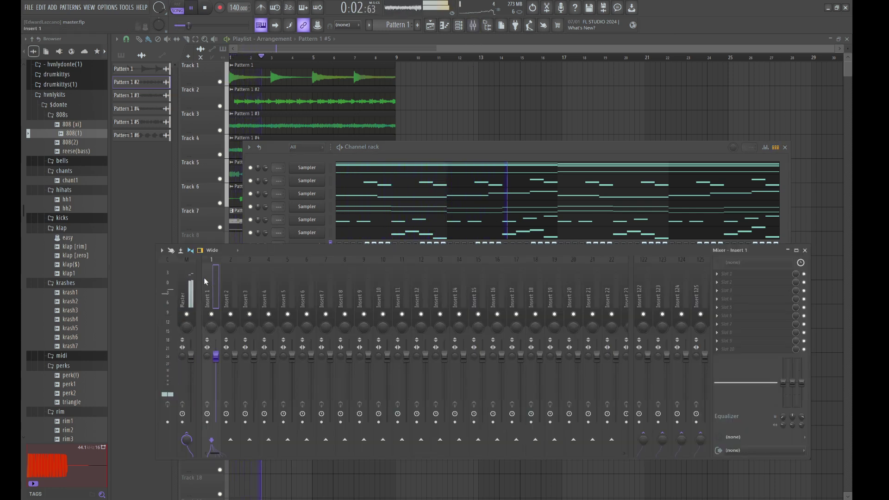
key(ctrl+l)
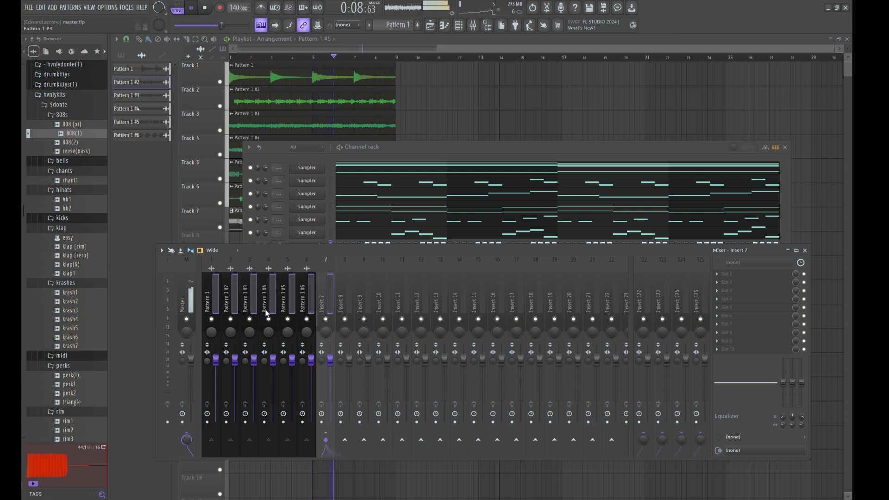
On the Master mixer track, replace the Fruity NoteBook 2 text with "kame out so beautiful".
click(193, 297)
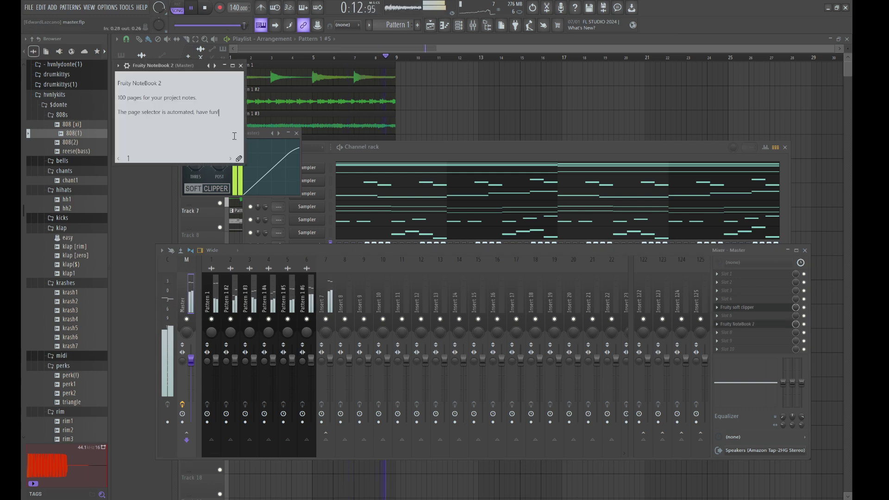
key(ctrl+a)
key(BackSpace)
text(kame ou)
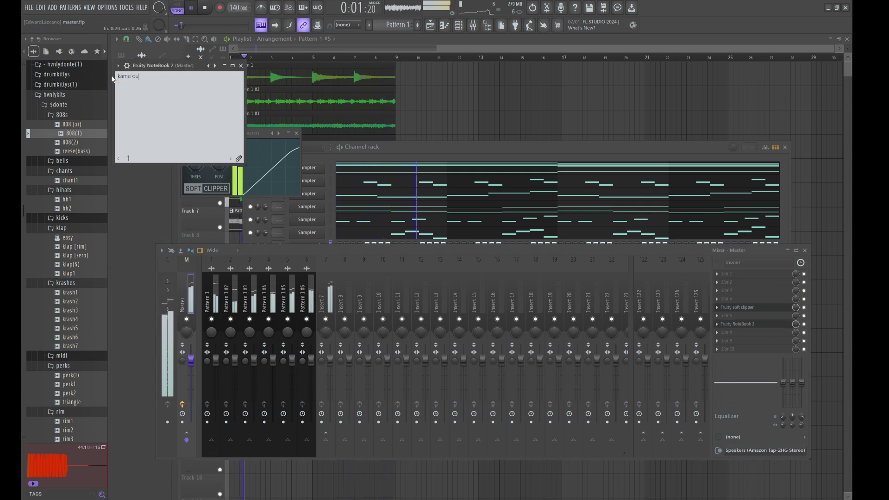
text(t so bea)
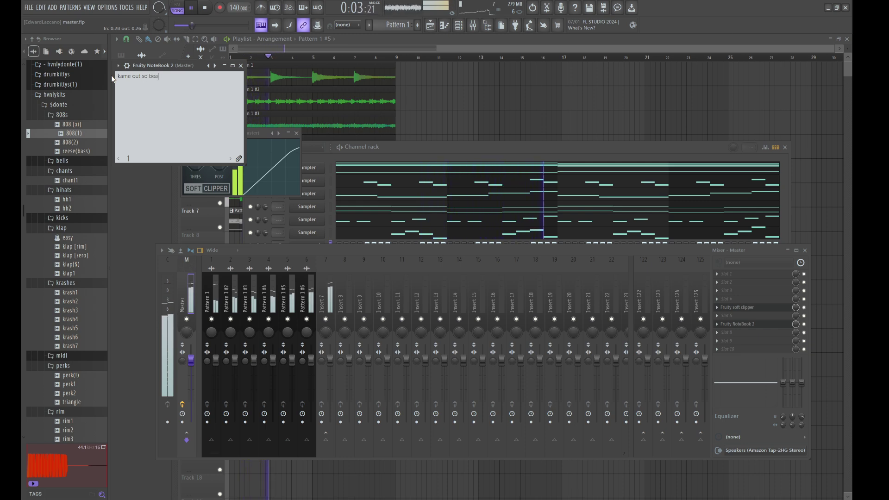
text(utiful)
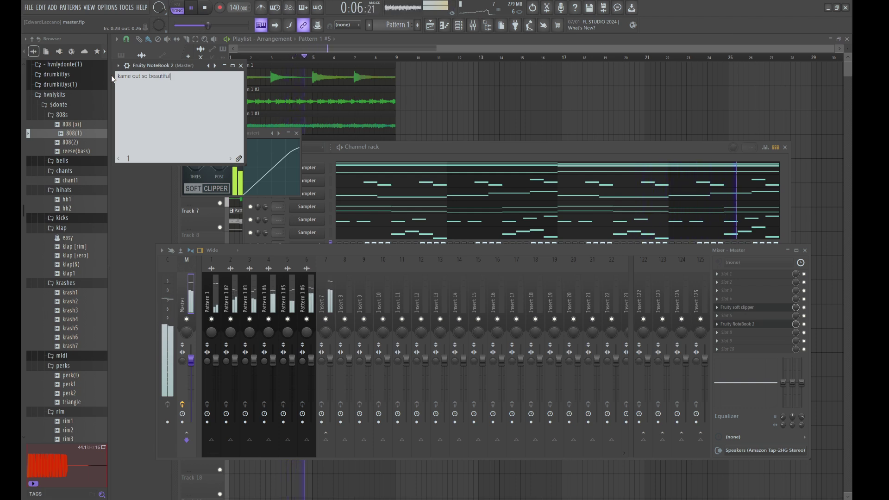
Replace the Fruity NoteBook 2 text with "had to show yal".
key(ctrl+a)
key(BackSpace)
text(k)
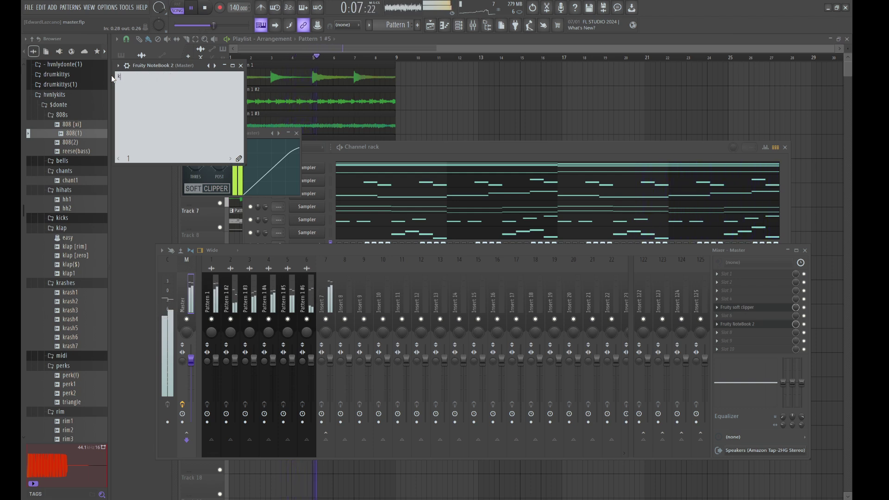
text(ad to )
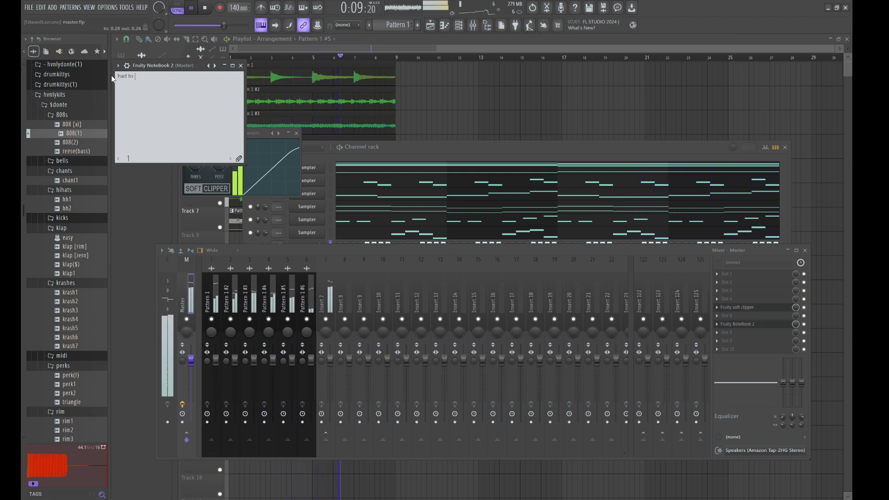
text(show yal)
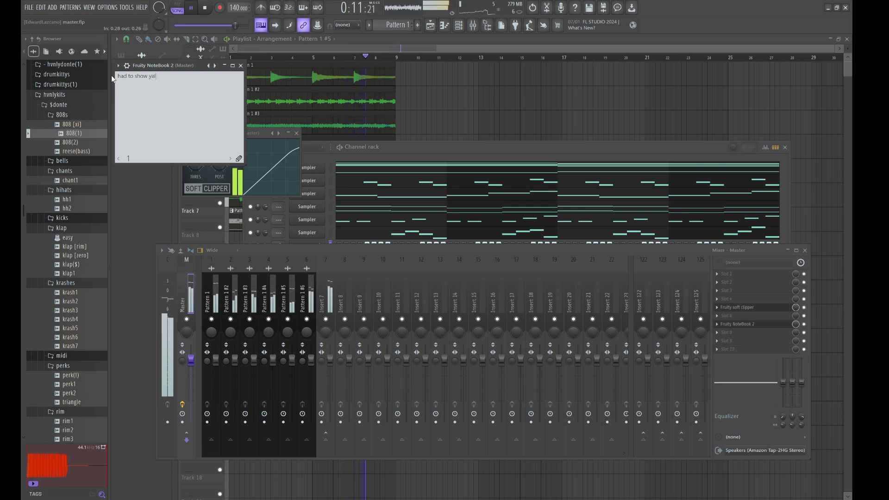
Clear all text from the Fruity NoteBook 2 page.
key(ctrl+a)
key(BackSpace)
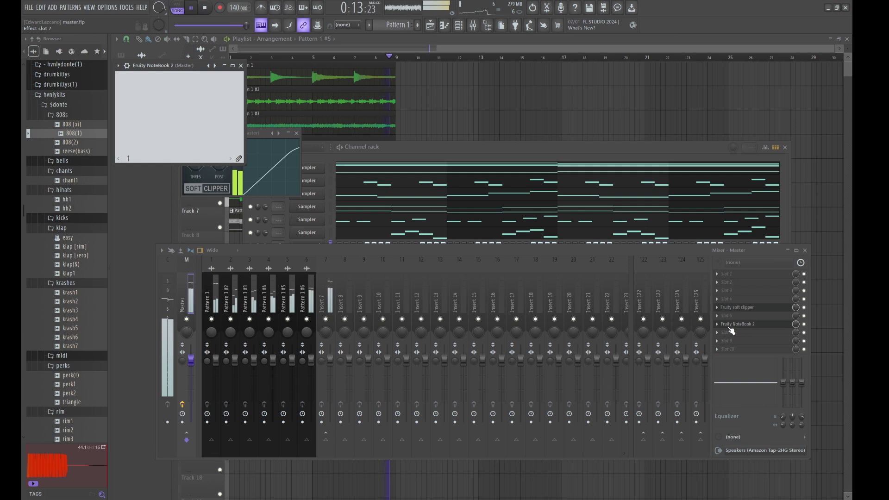
Pull the faders of mixer tracks Pattern 1 #2 through Pattern 1 #6 all the way down together.
drag(309, 295, 232, 301)
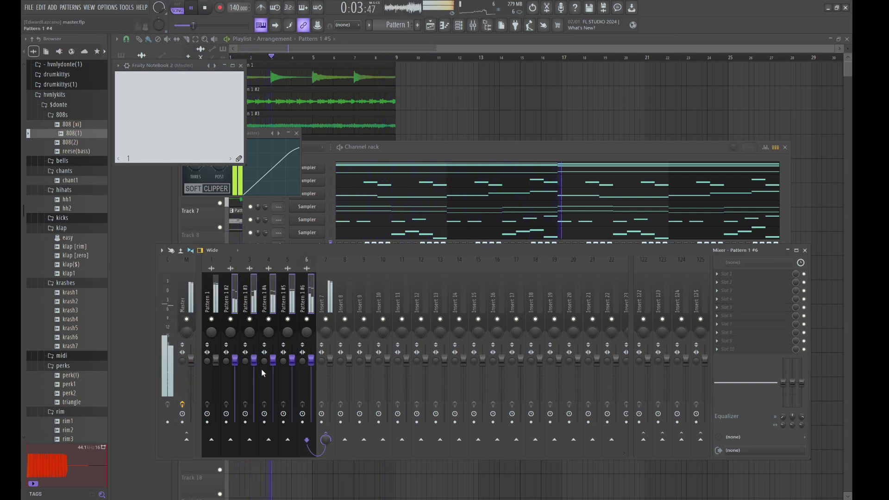
drag(254, 360, 254, 422)
Close the notebook and add Fruity parametric EQ 2 to the Pattern 1 track, cutting both extremes and gently boosting the low mids and upper mids.
click(207, 295)
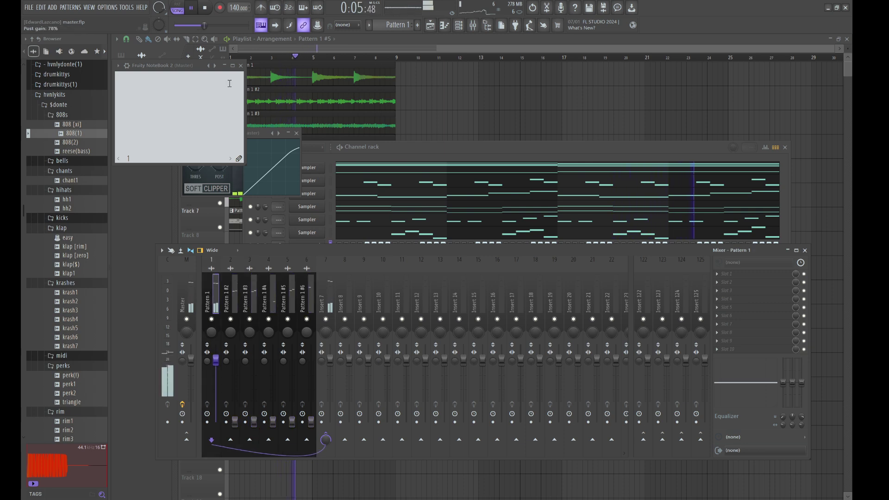
click(243, 67)
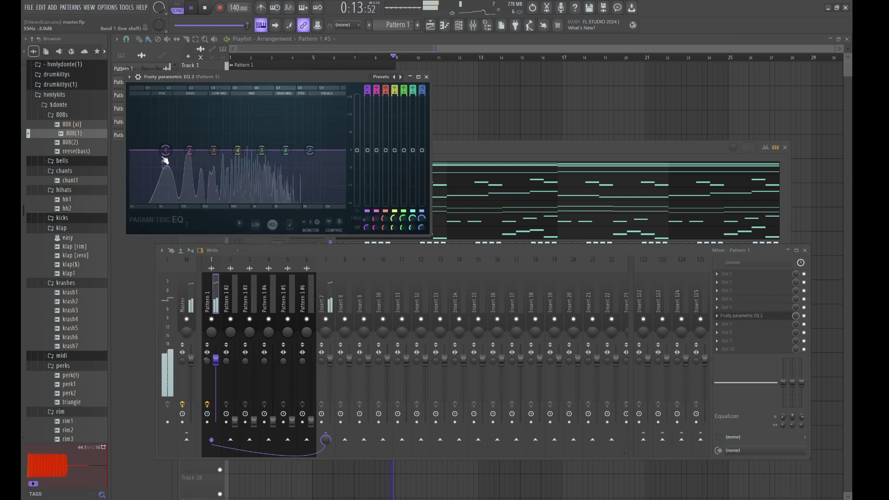
drag(262, 150, 321, 202)
drag(287, 137, 295, 144)
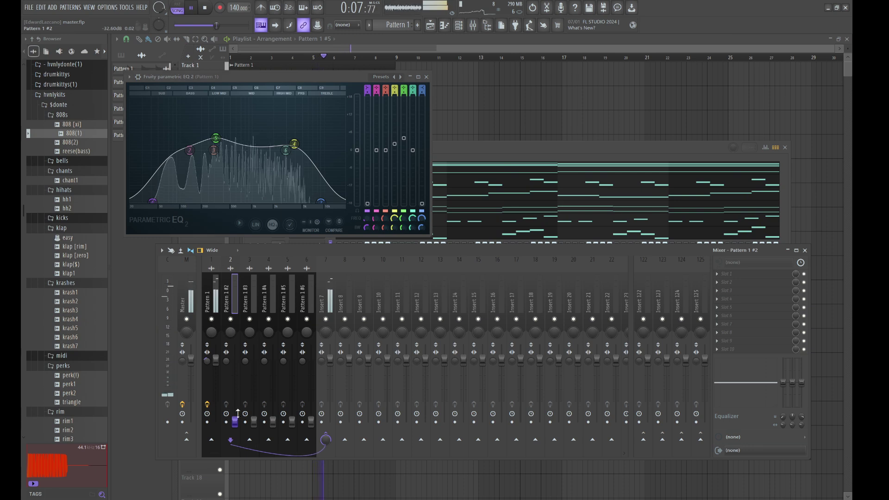
Raise the Pattern 1 #2 and #3 faders and give each track a Fruity parametric EQ 2 with cut lows and highs and boosted mids.
drag(238, 412, 237, 372)
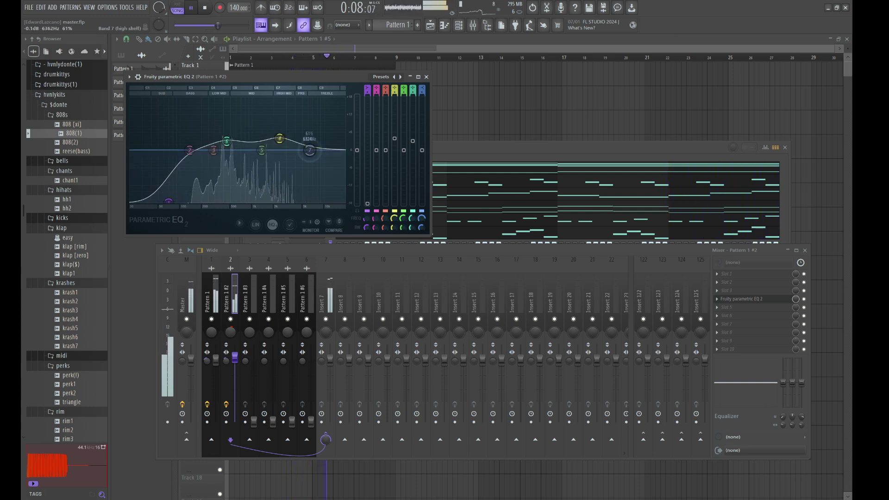
drag(310, 150, 325, 202)
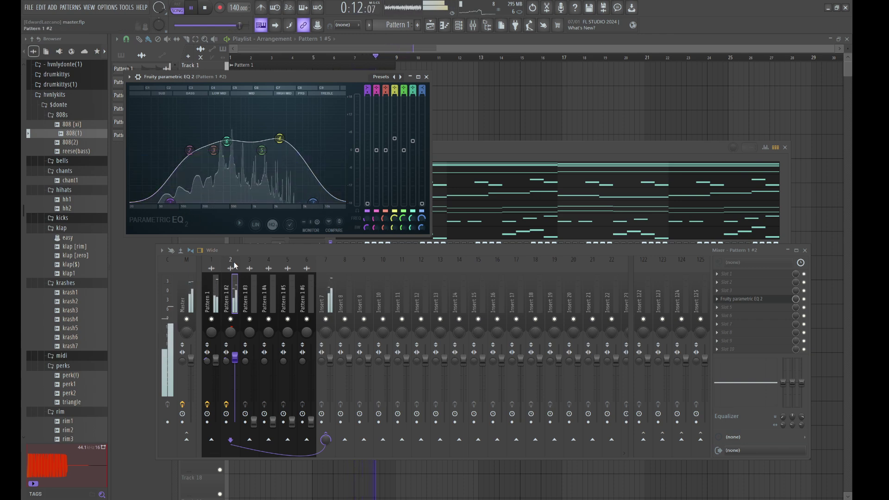
click(249, 296)
drag(253, 417, 254, 360)
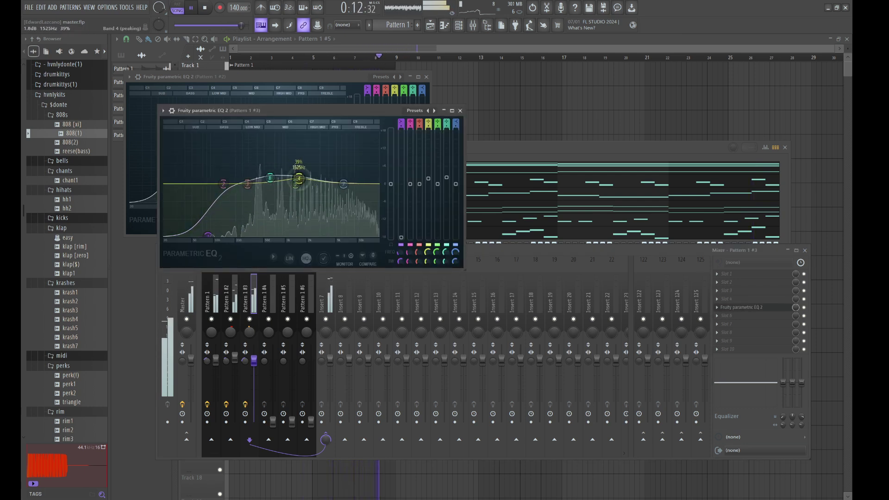
drag(344, 185, 374, 236)
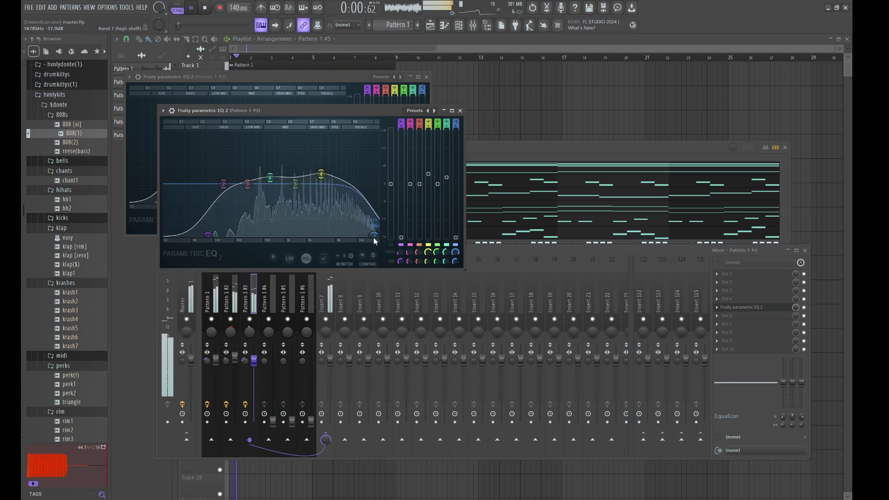
Raise the Pattern 1 #4 fader and shape the track with Fruity parametric EQ 2, cutting both extremes and boosting the low mids and upper mids.
click(272, 407)
drag(272, 408, 264, 367)
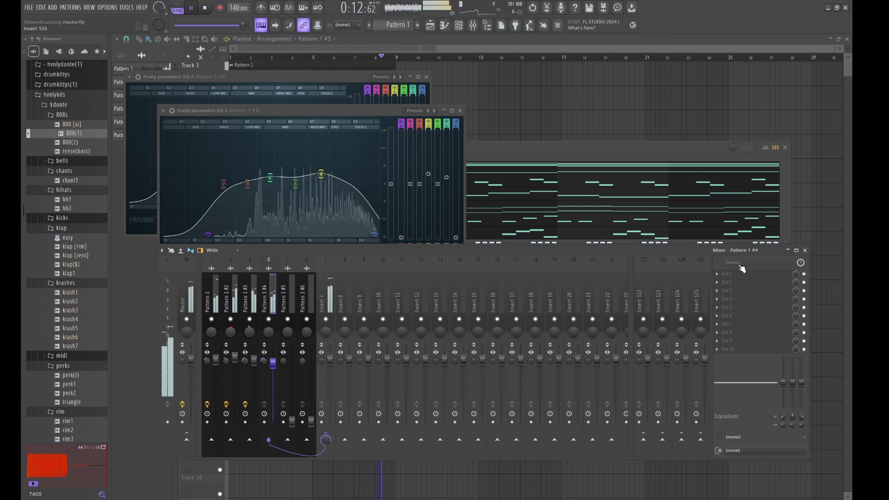
key(ctrl+s)
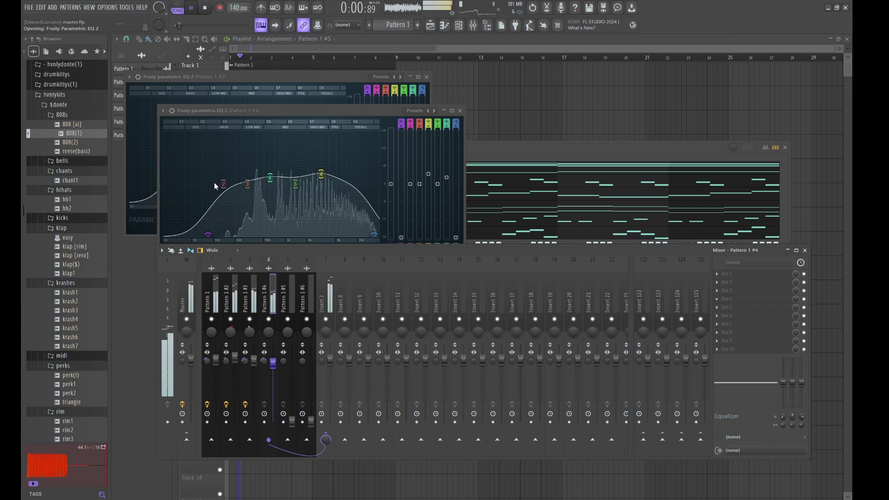
drag(210, 196, 211, 252)
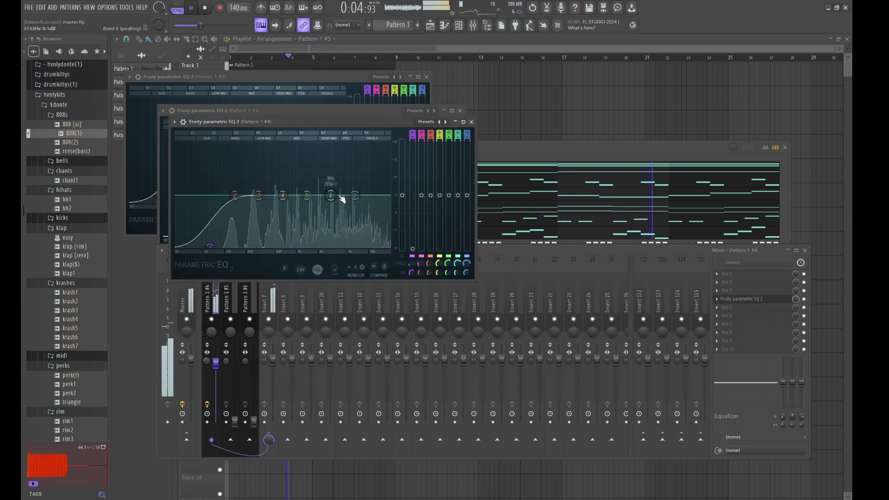
mouse_move(332, 195)
mouse_down()
mouse_move(272, 184)
mouse_move(326, 187)
mouse_up()
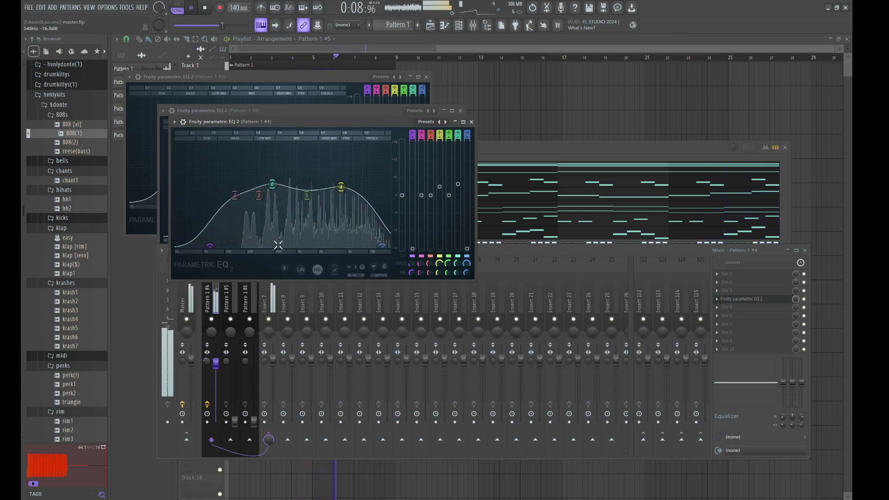
drag(210, 246, 216, 246)
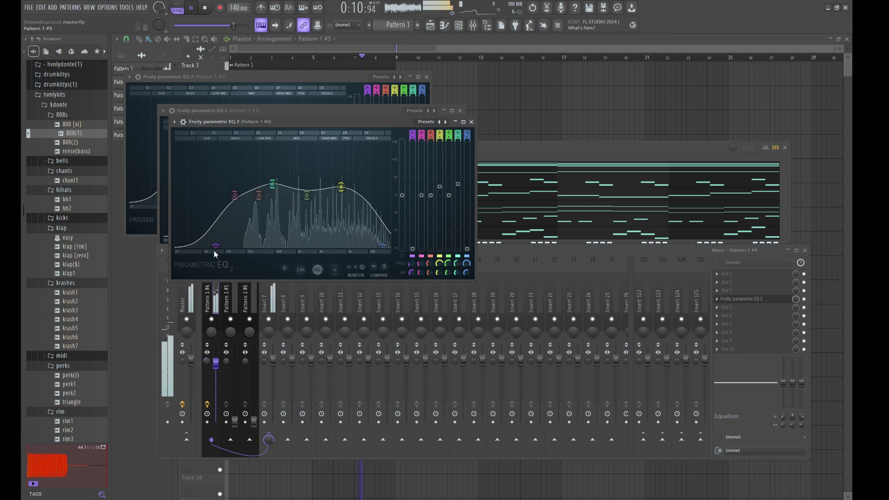
Lower the Pattern 1 #4 fader slightly and raise the Pattern 1 #5 fader to just below it.
scroll(252, 299, up, 3)
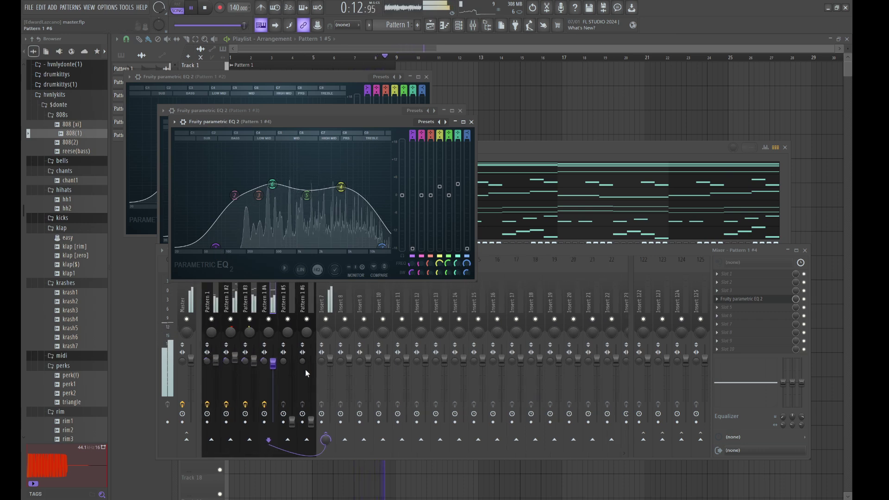
drag(274, 364, 293, 371)
click(284, 302)
click(292, 366)
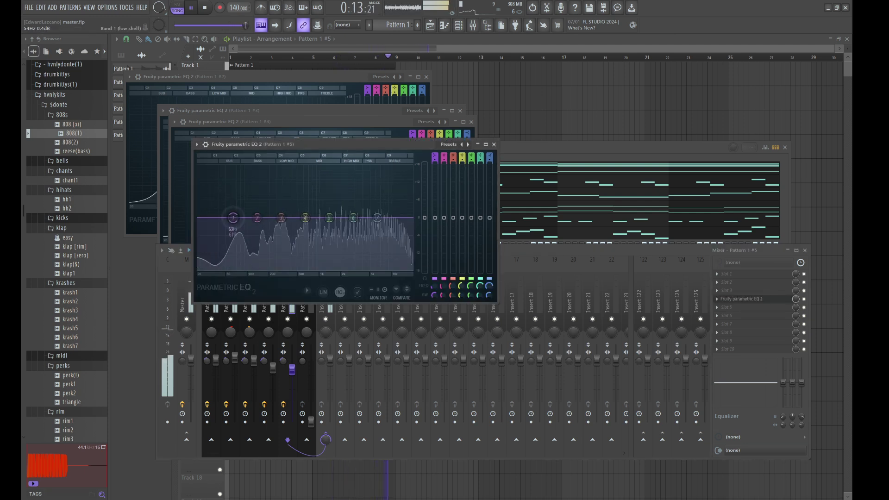
On Pattern 1 #5, cut the EQ's low and high ends, boost its low mids and upper mids, and add Fruity PanOMatic in slot 7.
drag(233, 218, 238, 269)
drag(353, 218, 333, 213)
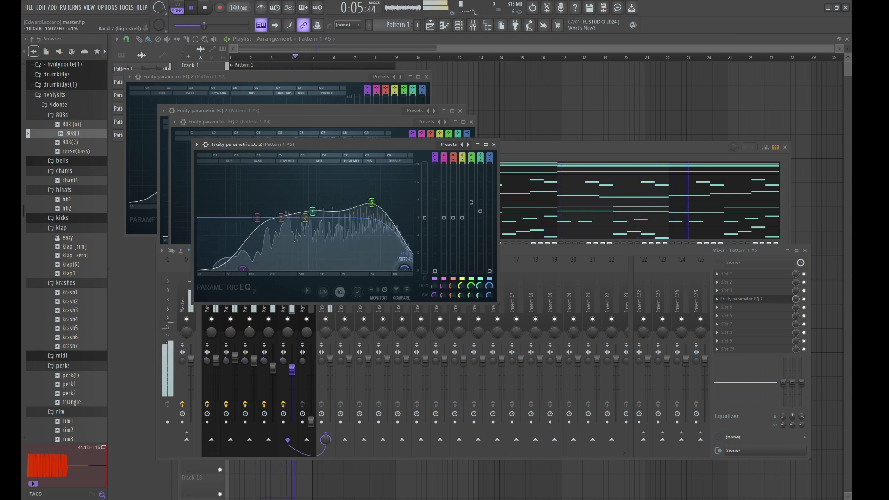
click(720, 327)
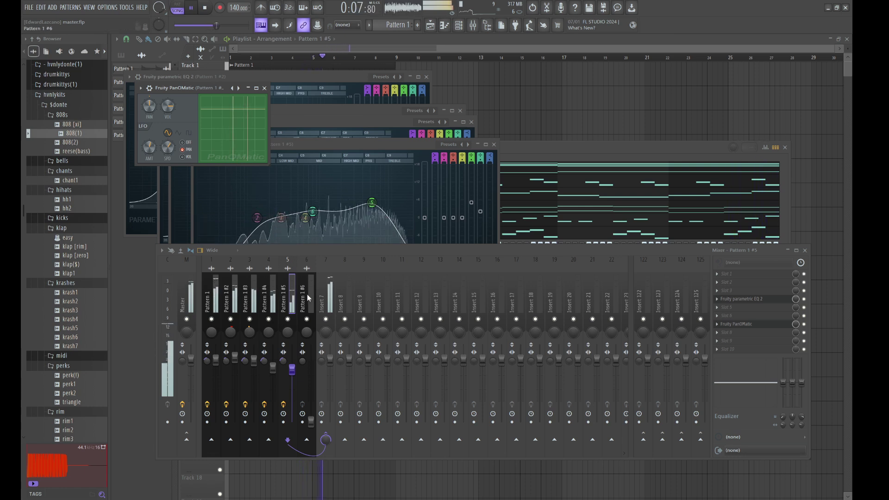
Raise the Pattern 1 #6 fader and add Fruity parametric EQ 2, cutting both extremes and slightly boosting the low mids and upper mids.
click(312, 421)
drag(319, 420, 314, 364)
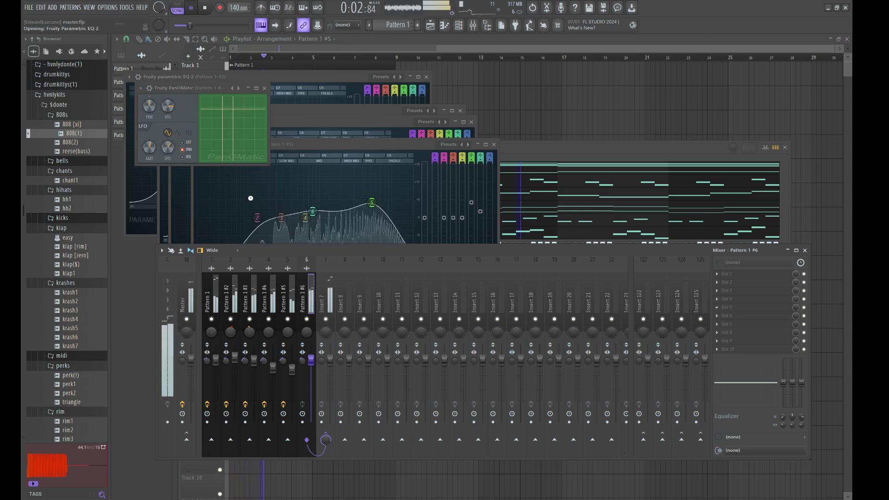
drag(177, 162, 191, 214)
drag(297, 161, 343, 218)
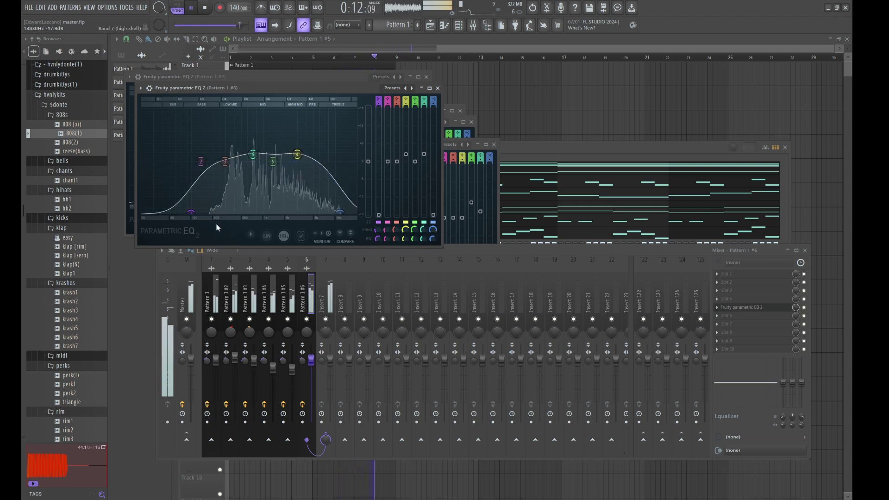
drag(191, 212, 200, 212)
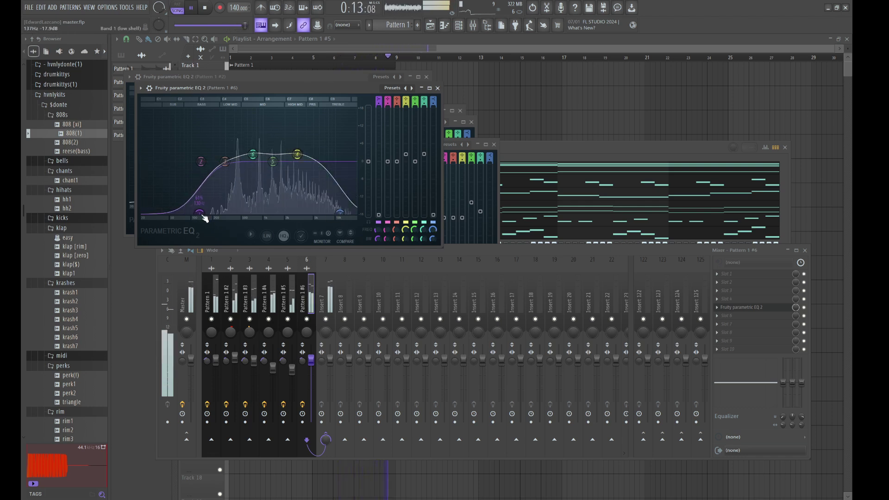
Close all open parametric EQ windows along with the Fruity PanOMatic and Fruity soft clipper windows.
click(438, 88)
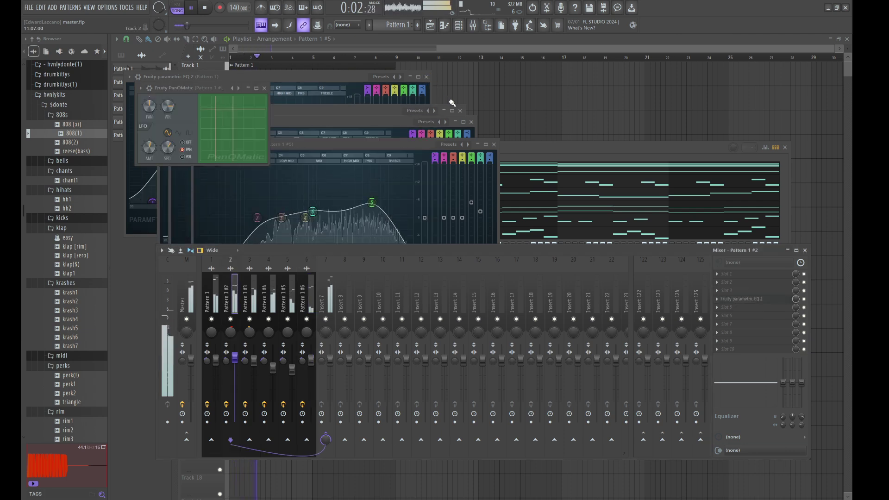
click(461, 111)
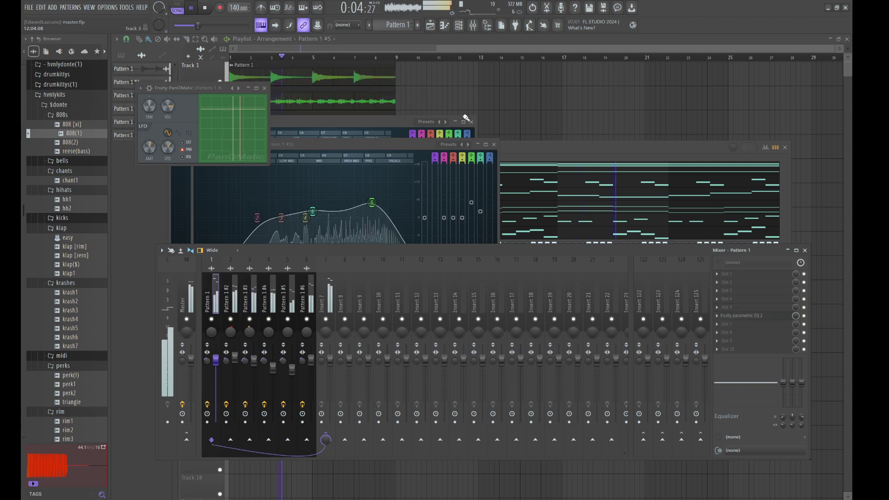
click(472, 122)
click(494, 145)
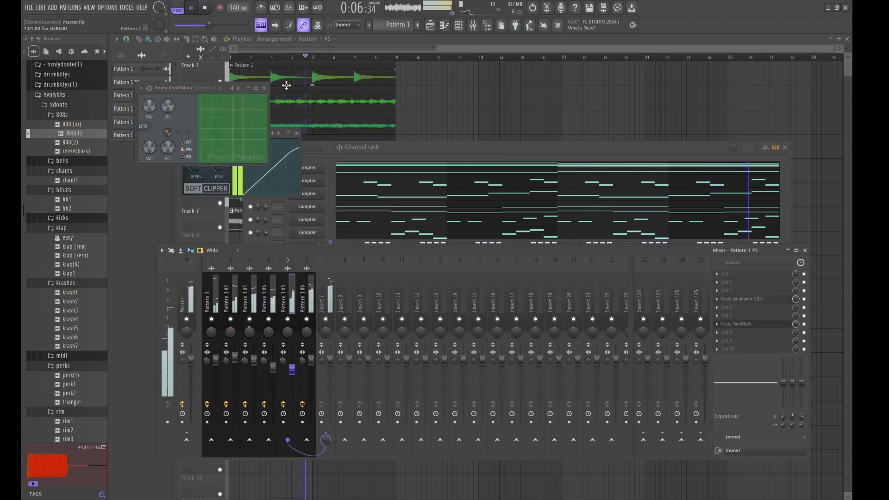
click(265, 88)
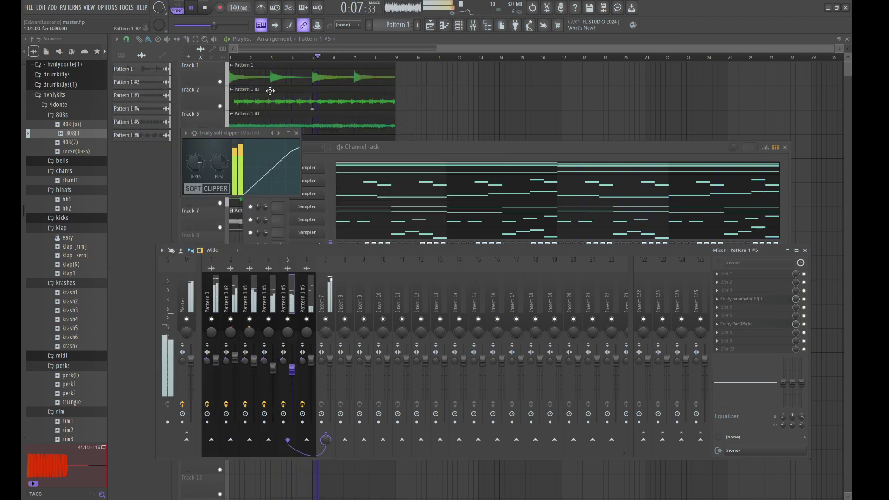
click(296, 133)
Load the 808(1) sample from the 808s folder as a new channel in the channel rack.
click(422, 156)
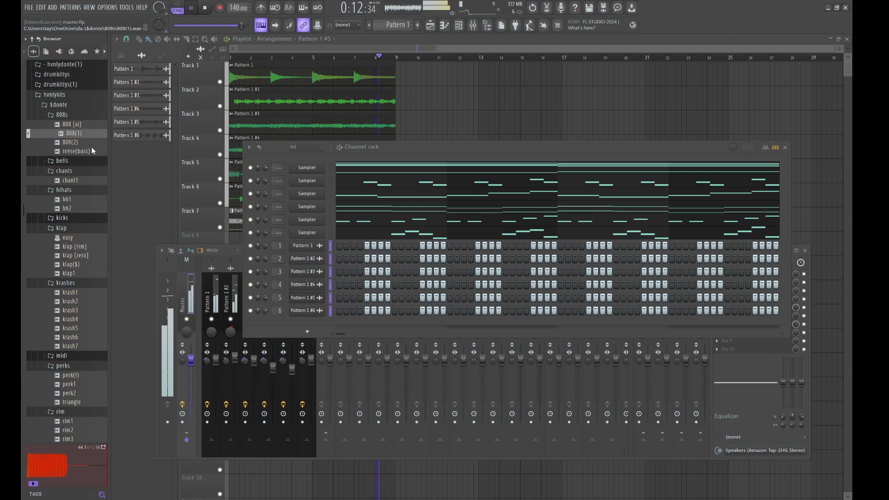
key(Return)
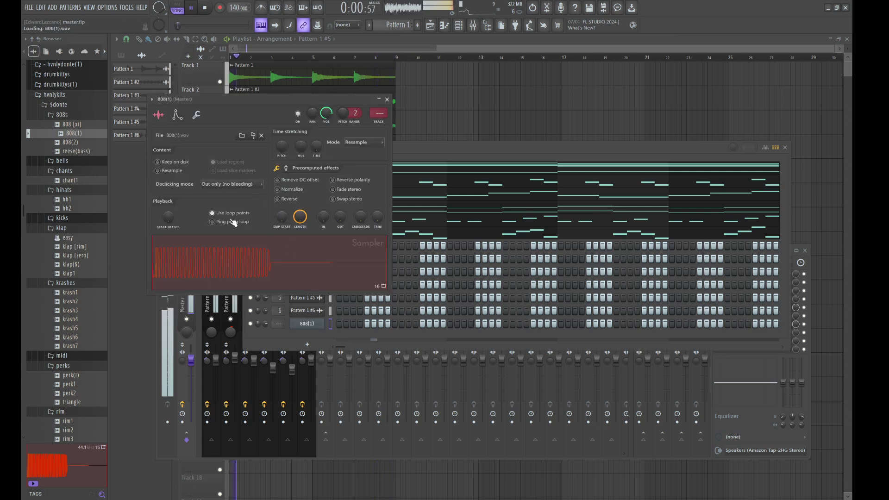
Enable the 808(1) volume envelope with zero attack, full hold and zero decay, and set the channel to cut itself.
click(177, 115)
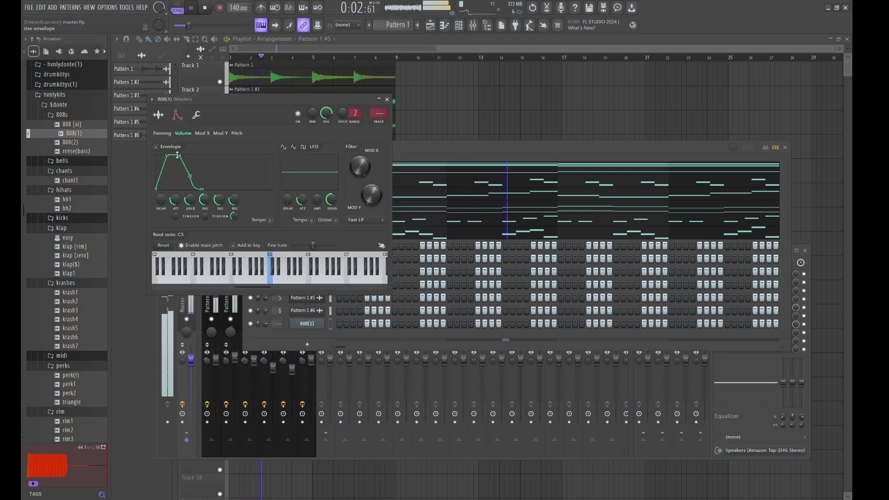
drag(175, 200, 190, 168)
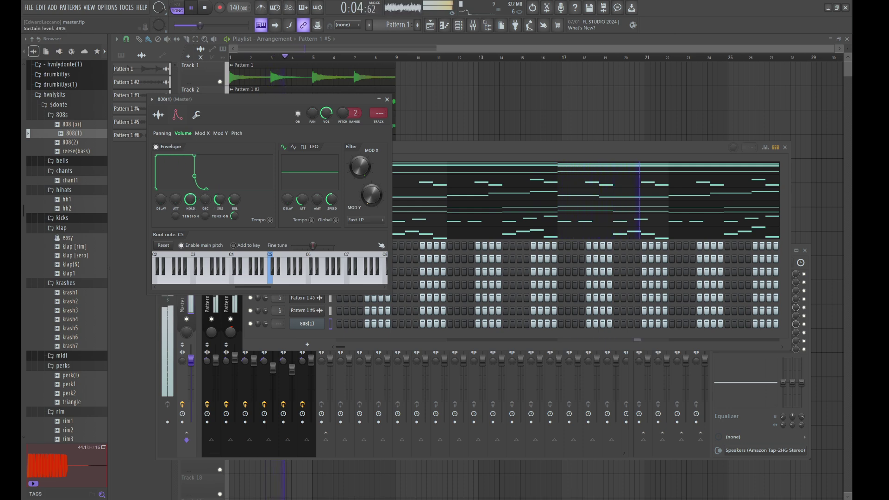
click(197, 115)
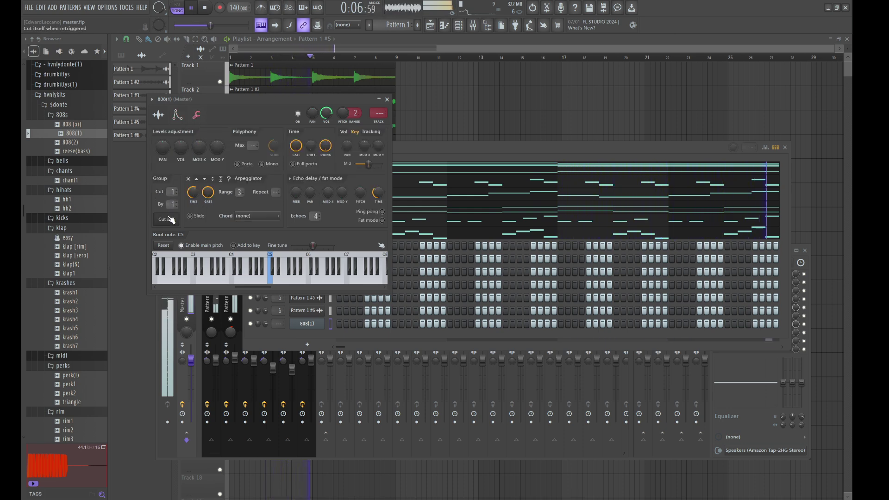
Place 808(1) hits on steps 1, 15, 21, 27, 31, 33, 37 and 39, checking them against the playing melody.
click(339, 323)
key(space)
key(space)
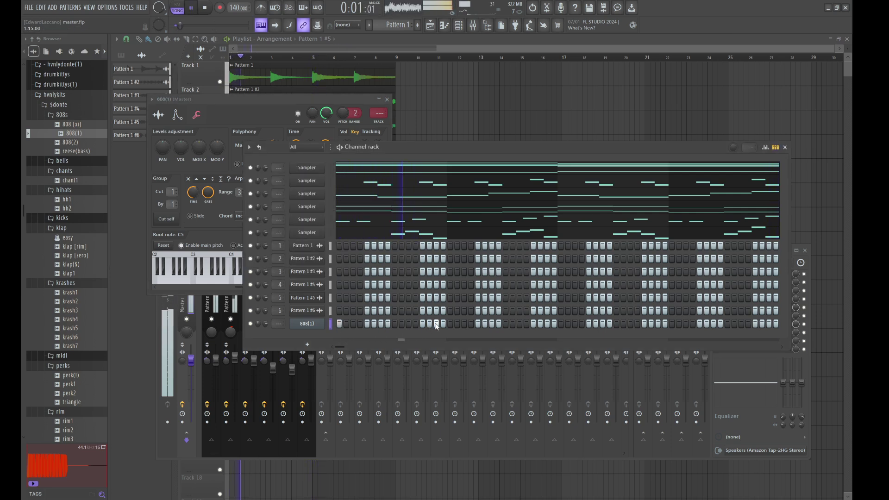
click(479, 324)
key(space)
key(space)
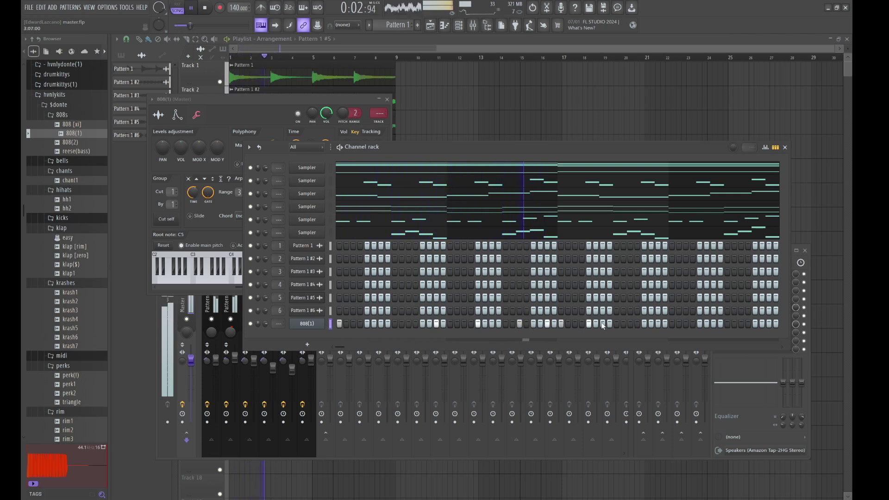
Complete the four-bar 808(1) rhythm with hits on steps 43, 47, 51, 53, 55, 57, 59 and 63.
click(630, 324)
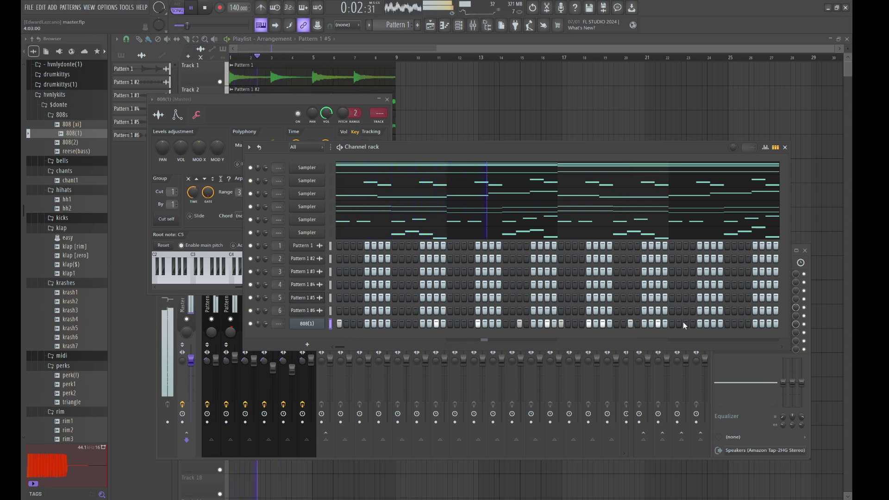
click(727, 324)
click(740, 323)
click(769, 324)
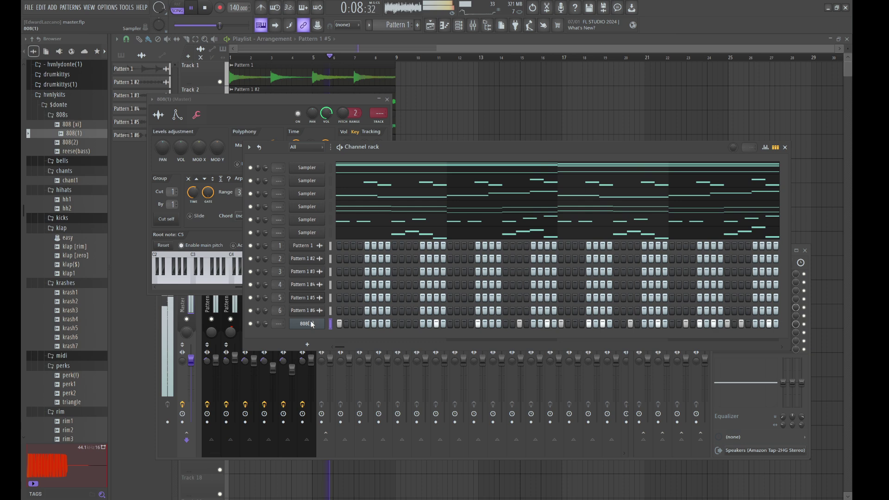
Open the 808(1) pattern in the piano roll, apply quick legato to join the notes, and select all of them.
key(F7)
key(ctrl+l)
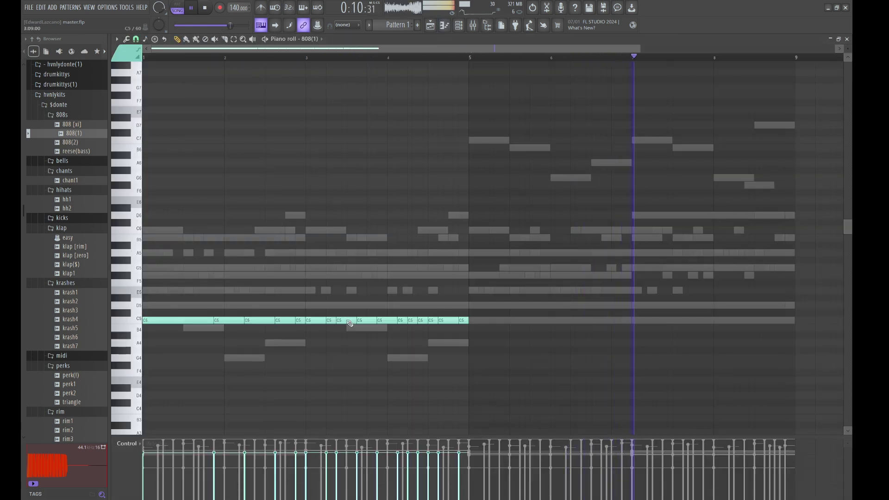
drag(469, 331, 154, 258)
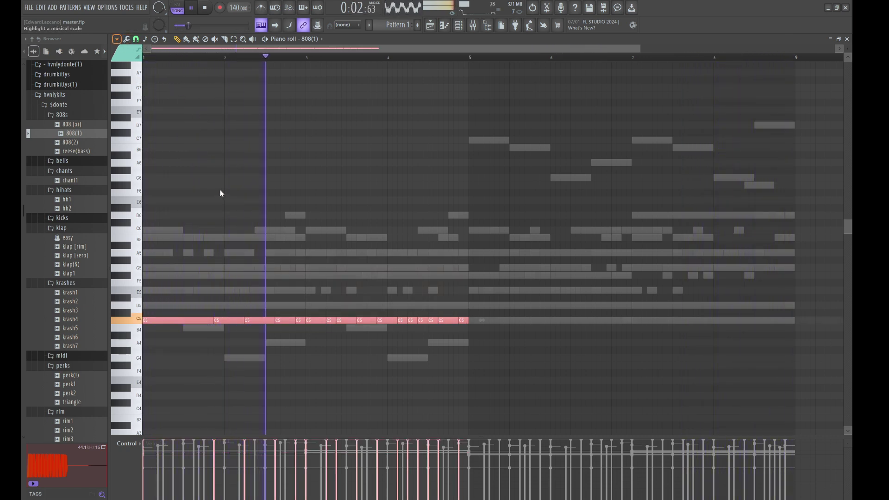
Raise the selected 808(1) notes to E5 and duplicate the four-bar phrase into bars 5 to 8.
click(352, 129)
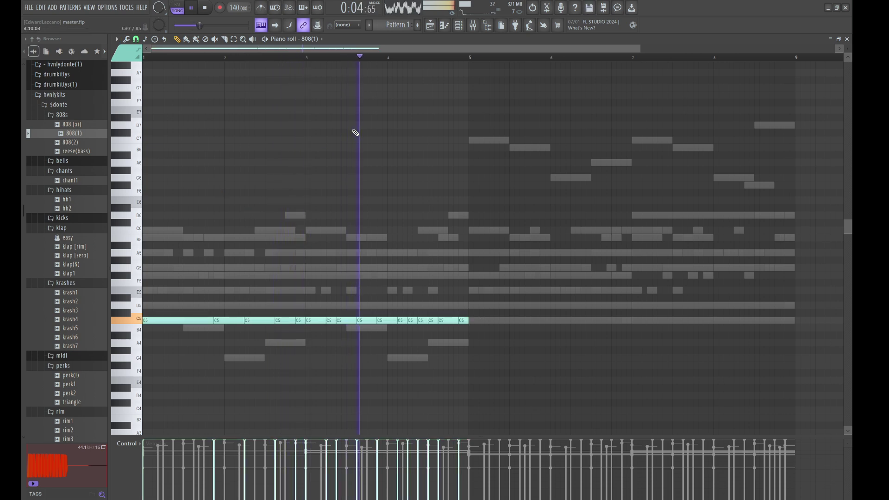
key(shift+Up)
key(shift+Up)
key(shift+Up)
key(shift+Up)
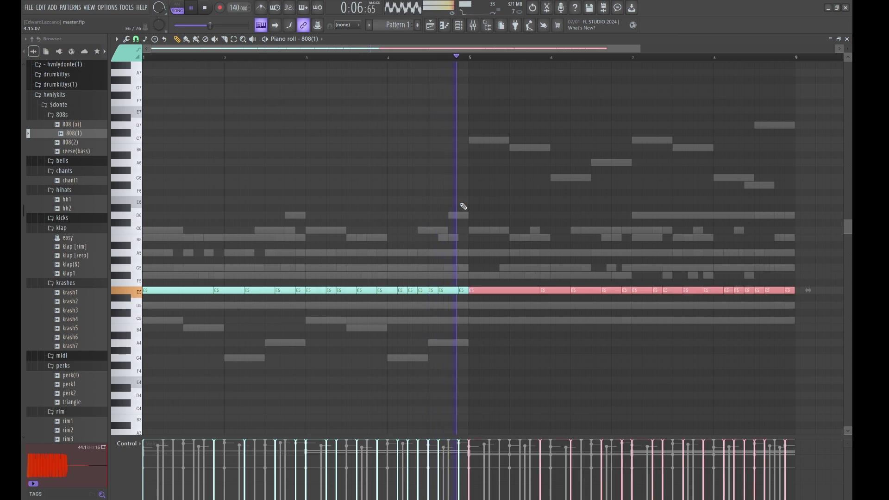
key(ctrl+b)
Select the 808(1) notes in bars 1 to 4 and raise them to G5.
drag(466, 306, 142, 233)
key(shift+Up)
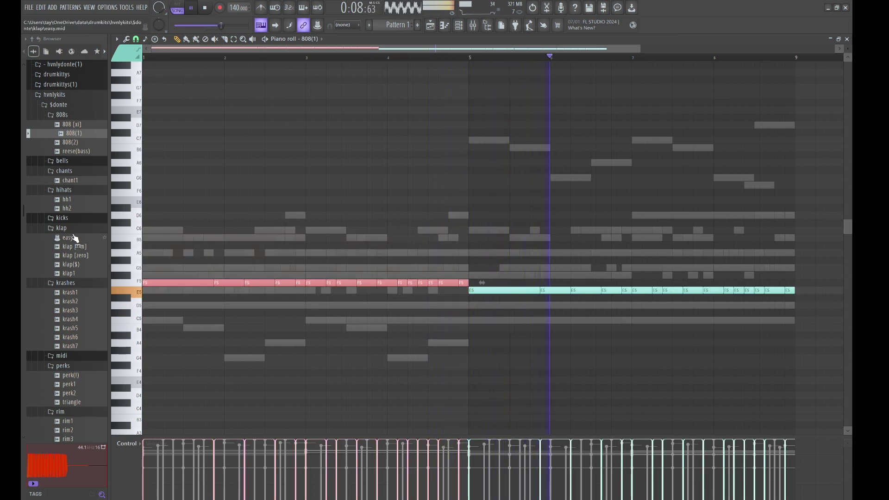
key(shift+Up)
key(shift+Up)
Set the root note of the 808(1) channel to E5 and return to its piano roll.
key(F6)
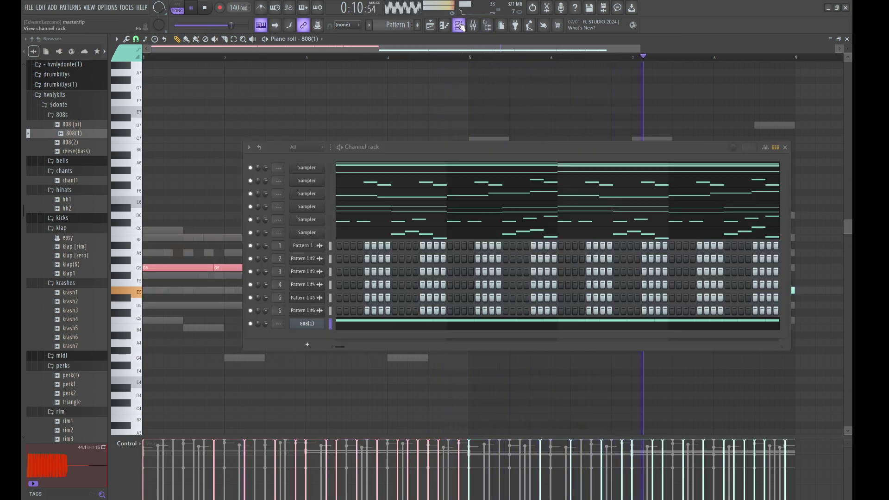
click(305, 324)
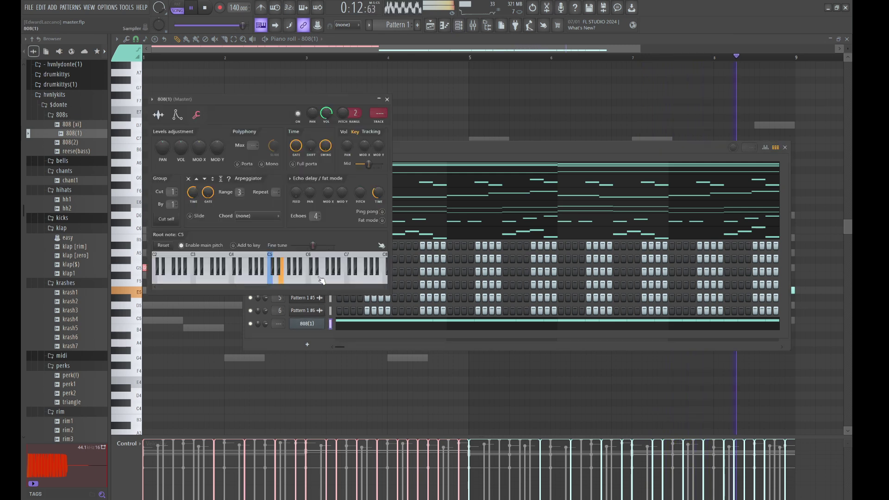
right_click(281, 277)
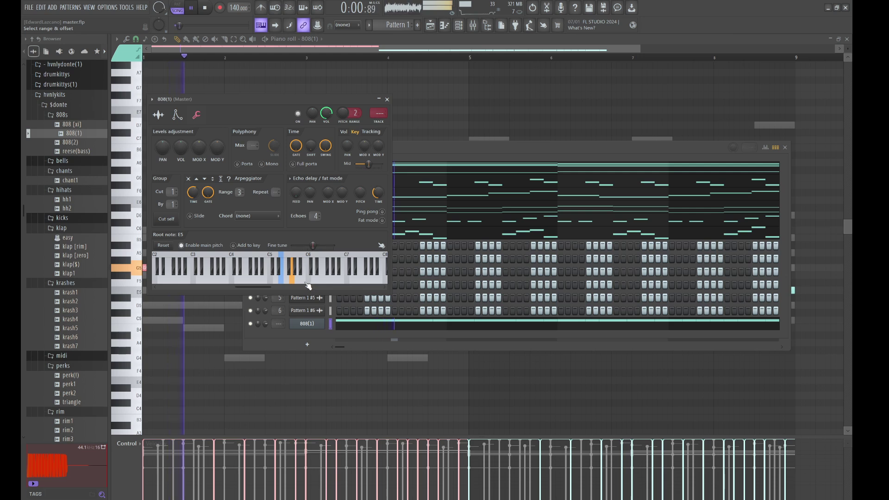
right_click(422, 106)
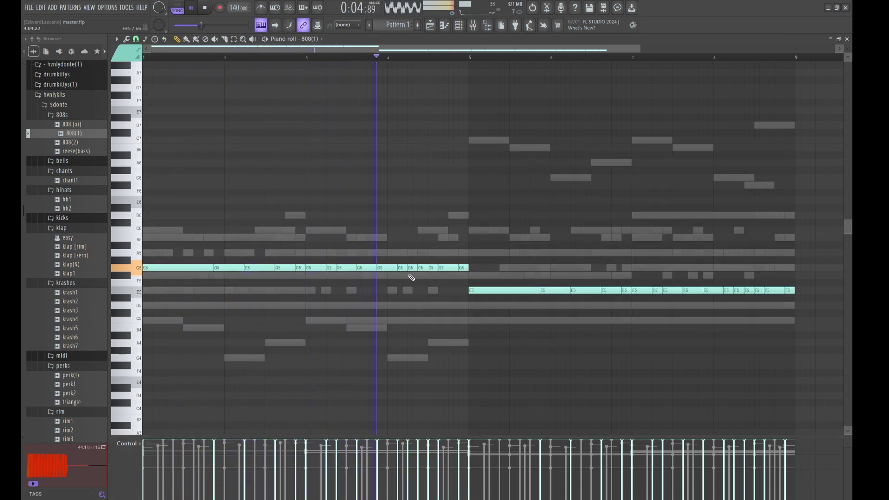
Raise the 808(1) notes at steps 7 and 13 of bar 4 to A5, and the one at step 5 of bar 7 to B5.
drag(425, 269, 423, 253)
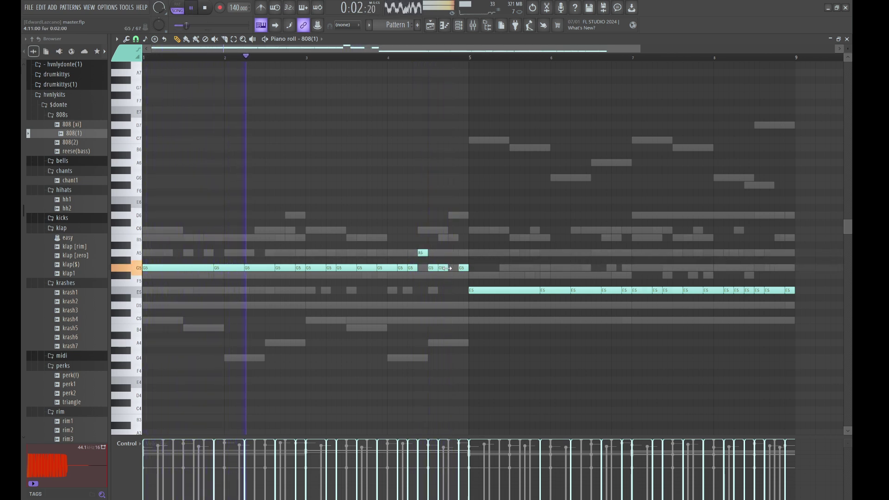
drag(452, 267, 453, 255)
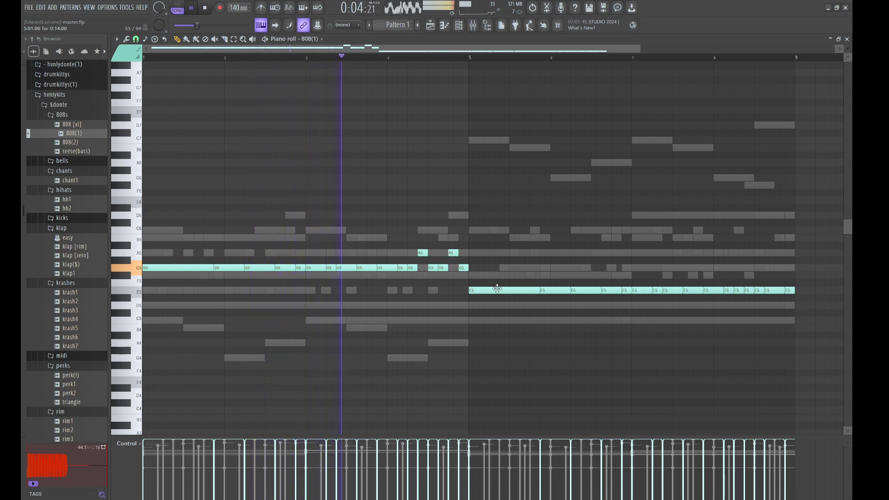
drag(655, 290, 655, 237)
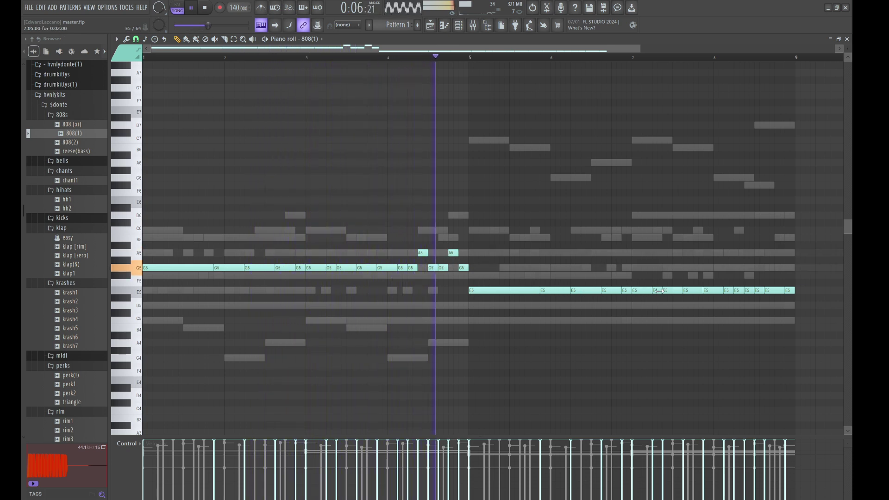
Add an A5 slide note beneath the B5 note in bar 7 and shorten it to one step.
click(657, 252)
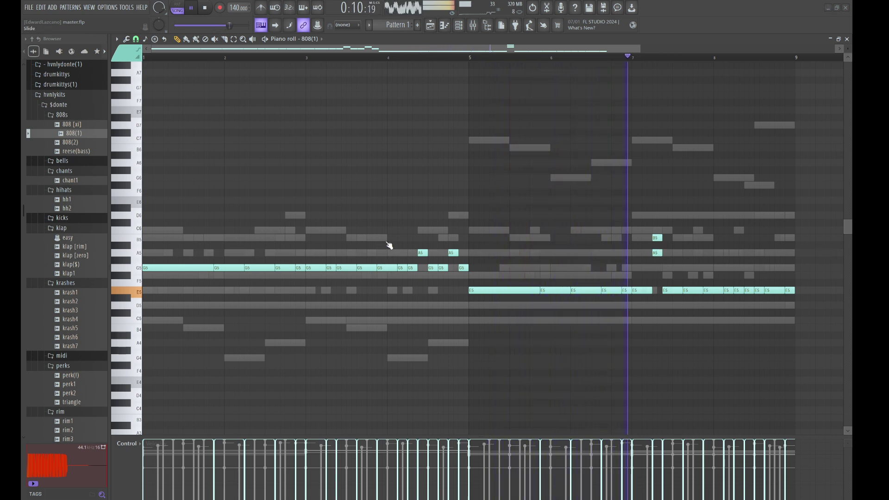
drag(662, 253, 657, 252)
right_click(666, 252)
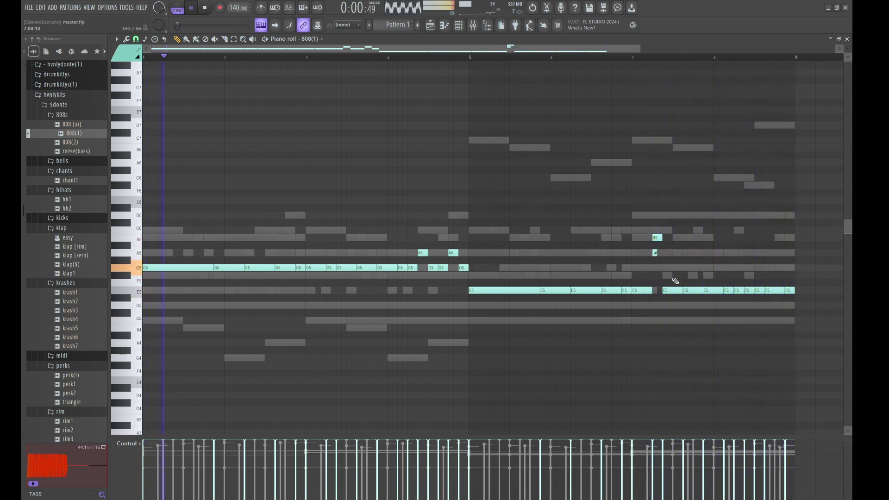
Shorten the E5 note at step 7 of bar 7 and add an F#5 note at step 9 with a short E5 slide.
drag(679, 291, 671, 290)
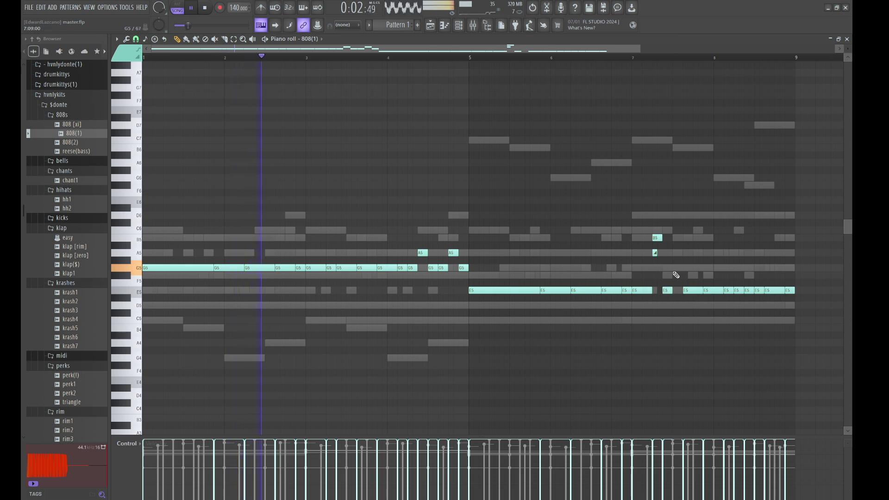
click(676, 275)
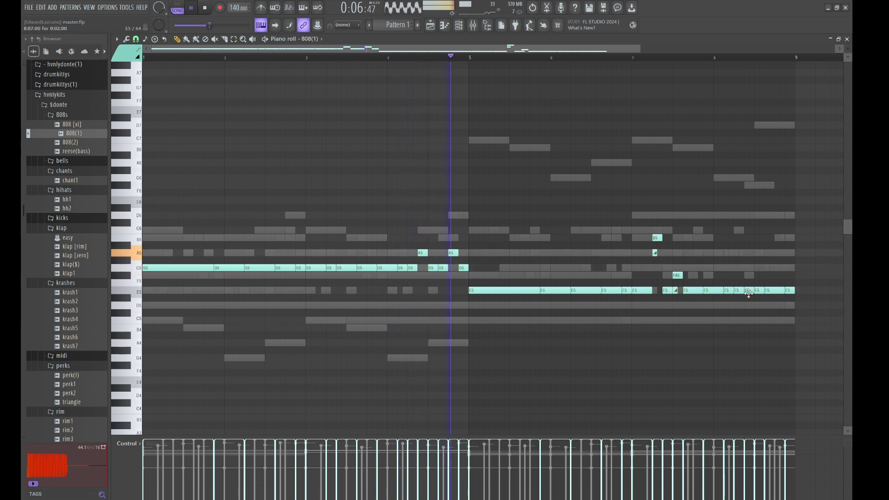
Raise the last 808(1) note of bar 8 to C6 and add a short F#5 slide note beneath it.
click(791, 292)
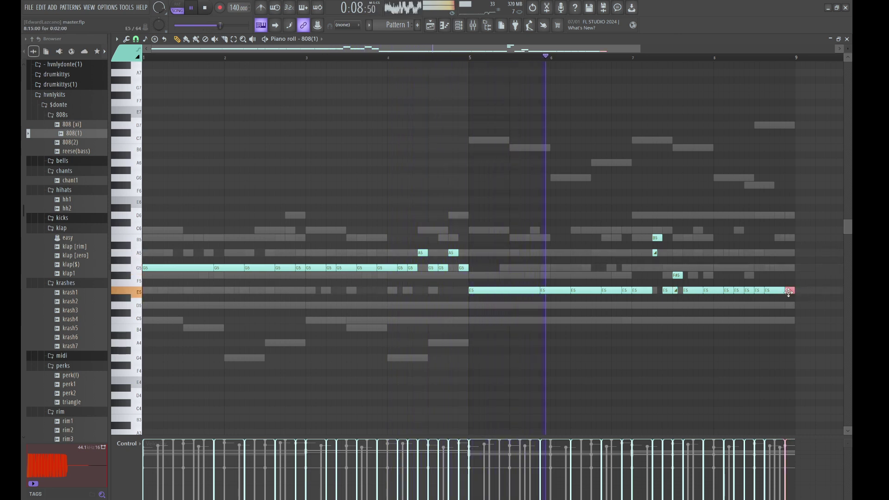
key(shift+Up)
key(shift+Up)
key(shift+Up)
key(shift+Up)
key(shift+Up)
key(shift+Up)
key(shift+Up)
key(shift+Up)
key(shift+Up)
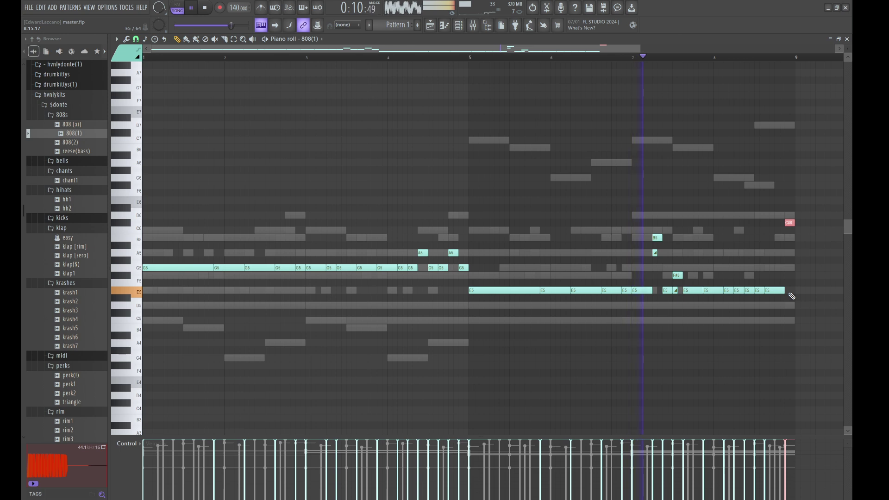
key(shift+Down)
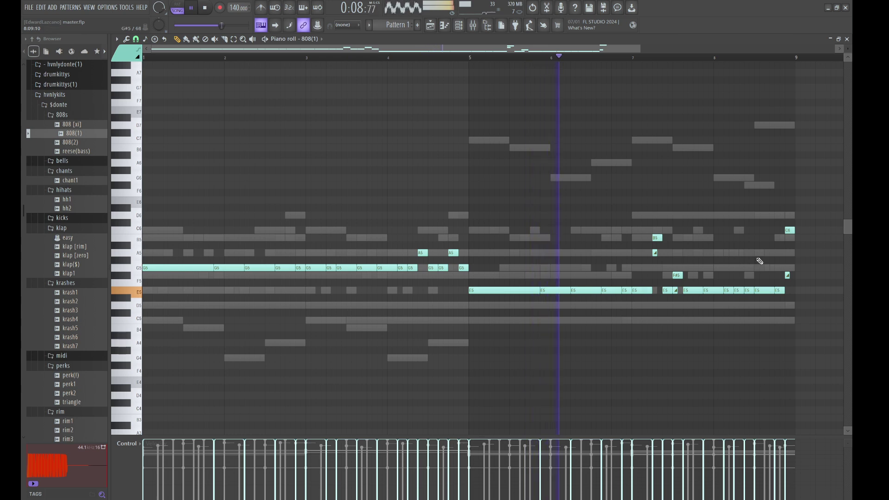
Rework step 9 of bar 8 into a four-step G5 note with a short A5 slide at step 11.
drag(776, 271, 762, 252)
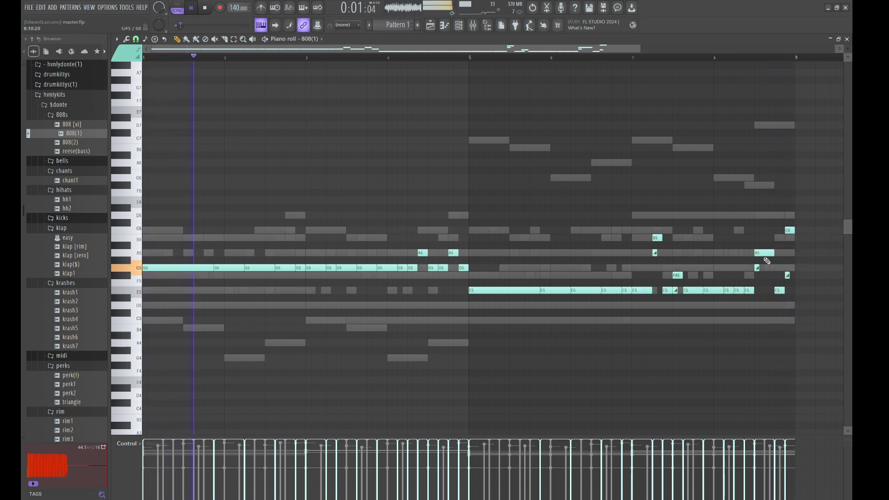
key(ctrl+s)
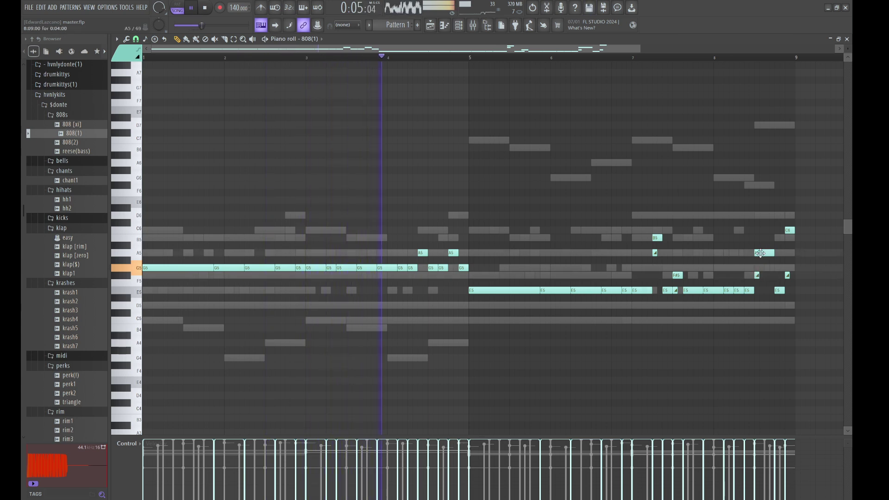
mouse_move(760, 253)
mouse_down()
mouse_move(758, 269)
mouse_move(768, 252)
mouse_up()
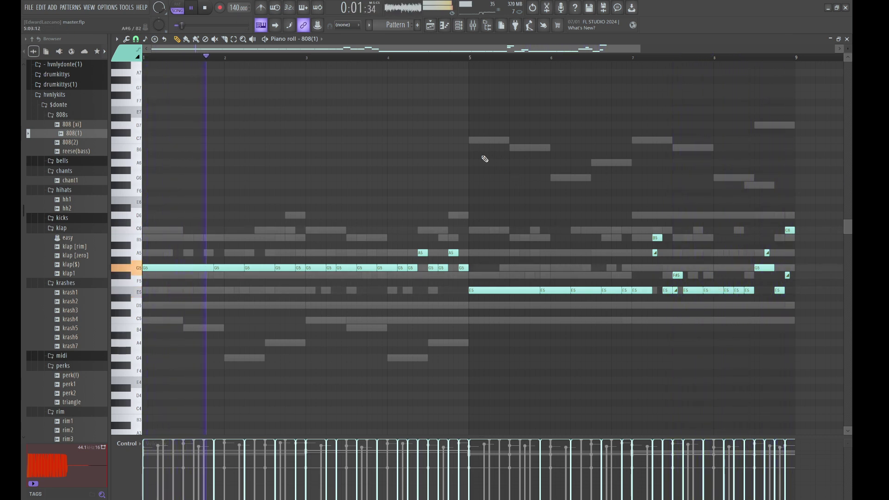
Add the snare [krunch] sample as a new channel below 808(1) and open its sampler settings.
click(460, 26)
scroll(79, 276, down, 7)
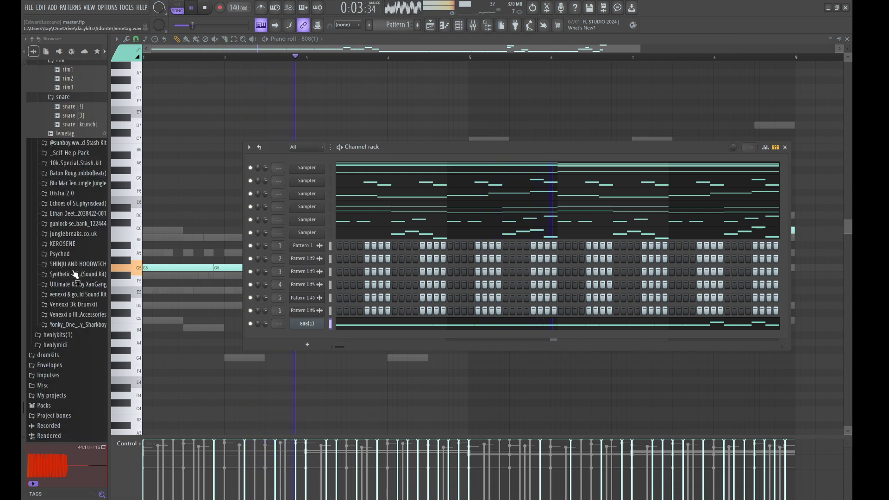
scroll(75, 274, up, 8)
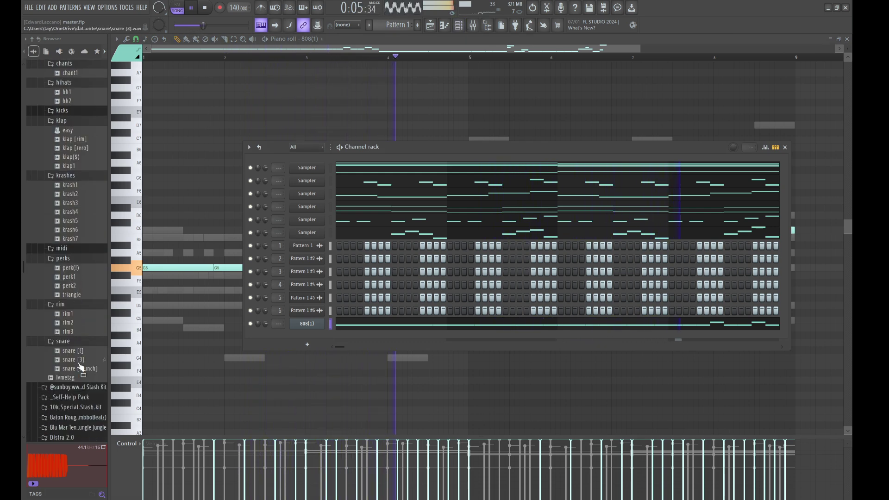
drag(81, 368, 316, 333)
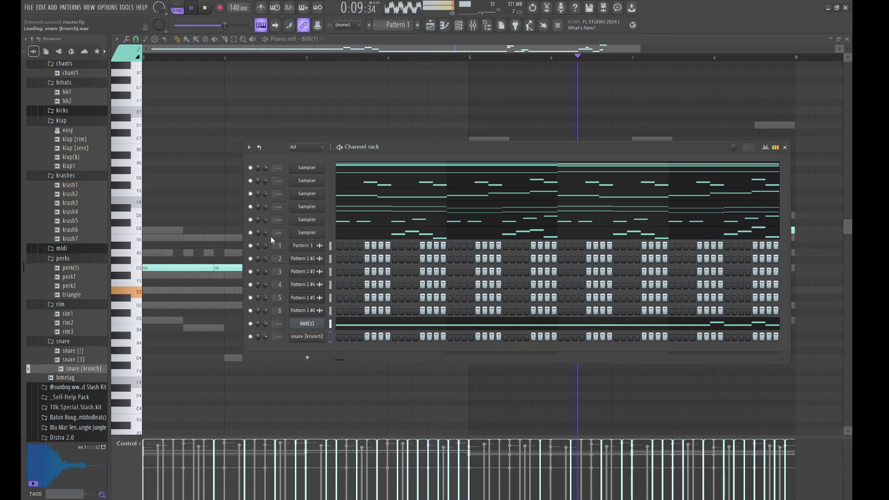
click(313, 336)
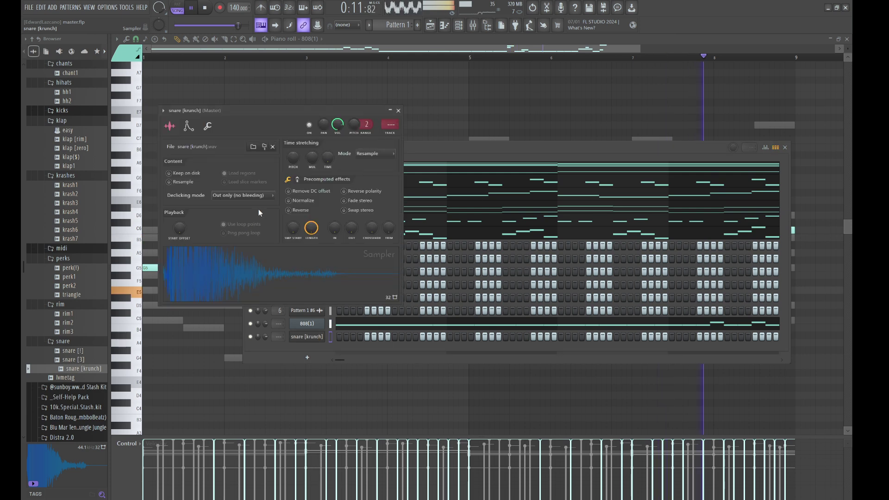
Place snare [krunch] hits on steps 9, 25, 41, 57 and 63.
click(396, 337)
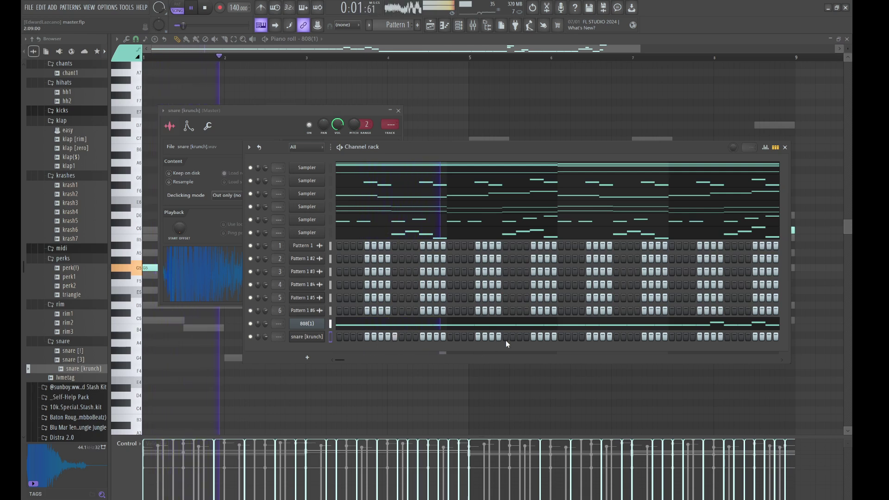
click(616, 337)
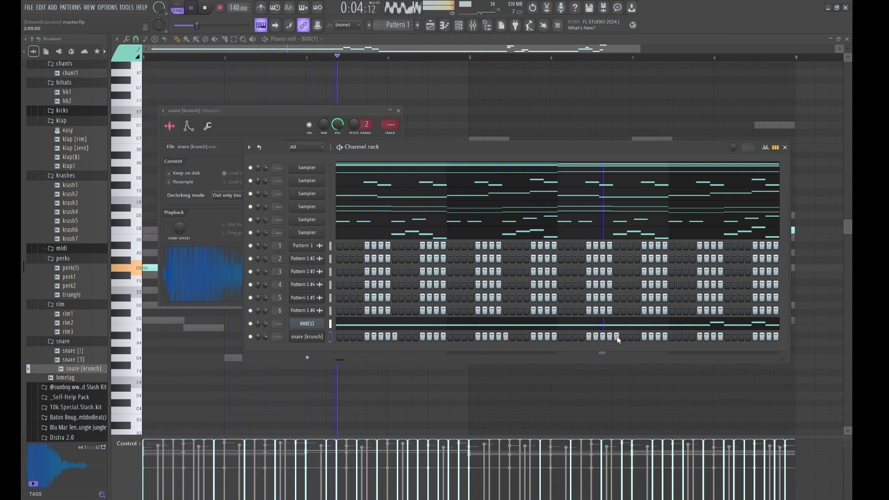
click(727, 337)
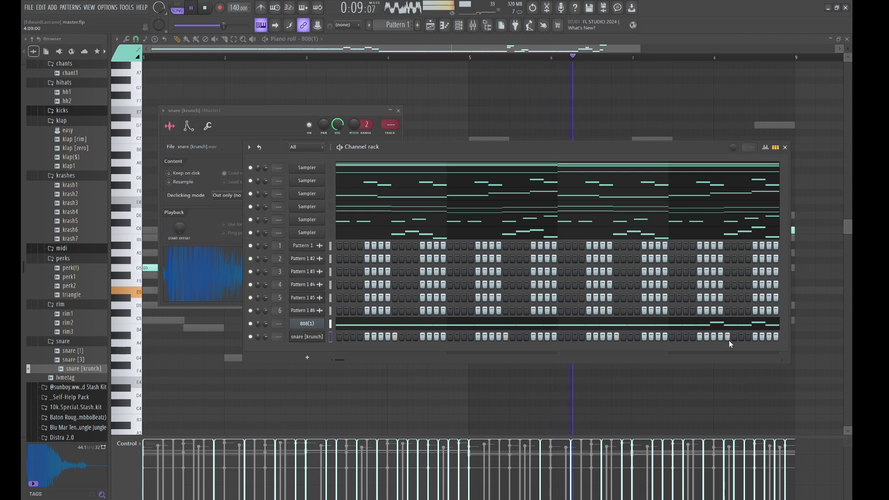
click(770, 337)
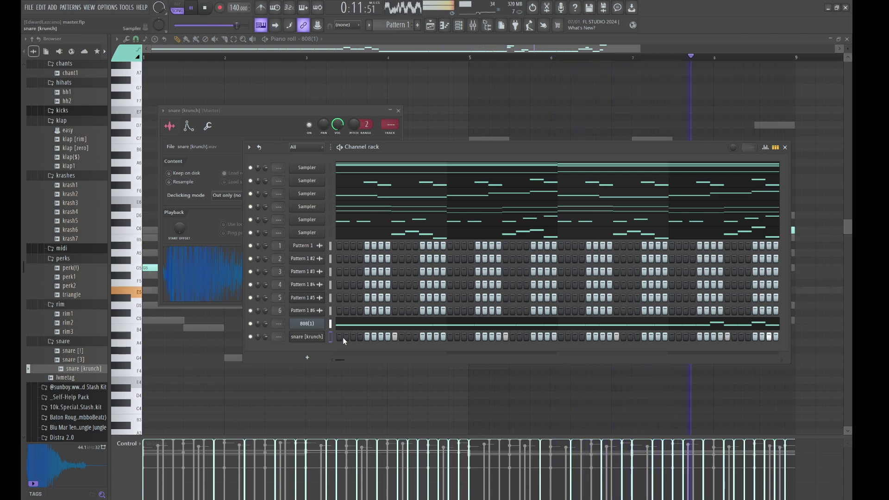
Open the snare [krunch] pattern in the piano roll and duplicate it into bars 5 to 8, aligned with the first four bars.
key(F7)
key(ctrl+b)
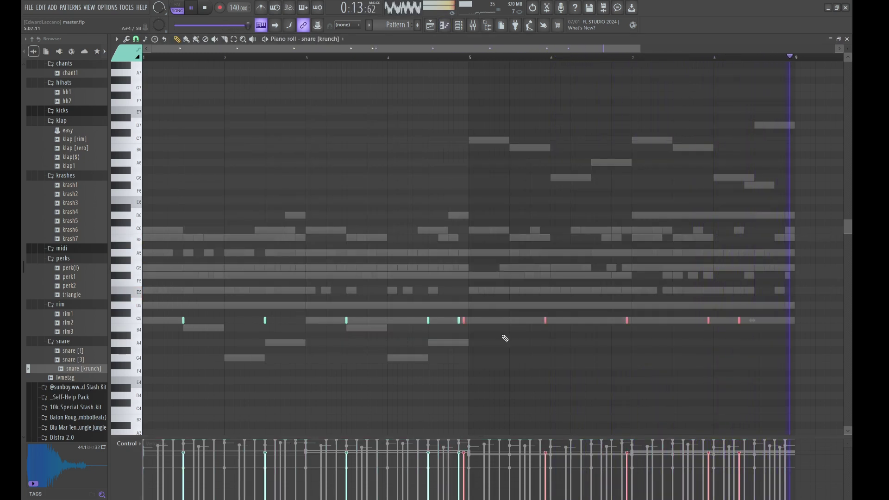
key(shift+Right)
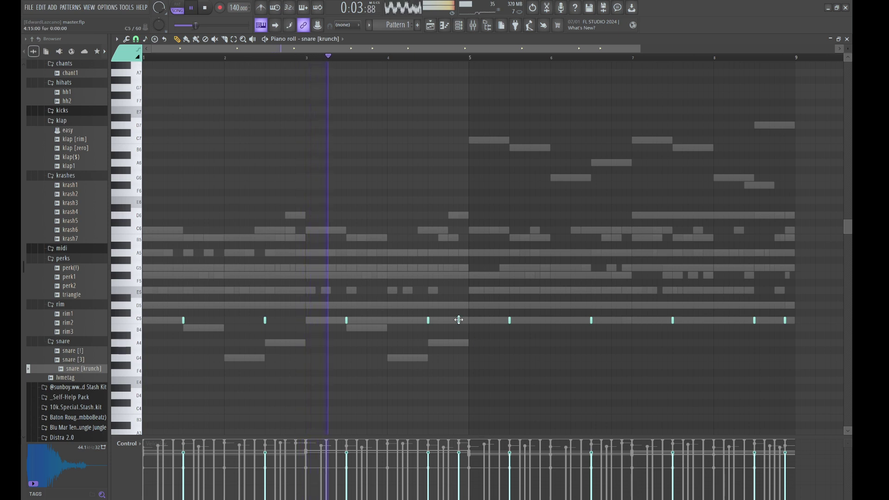
Add a ghost snare hit on C5 at step 11 of bar 4 and lower its velocity well below the main hits.
click(448, 320)
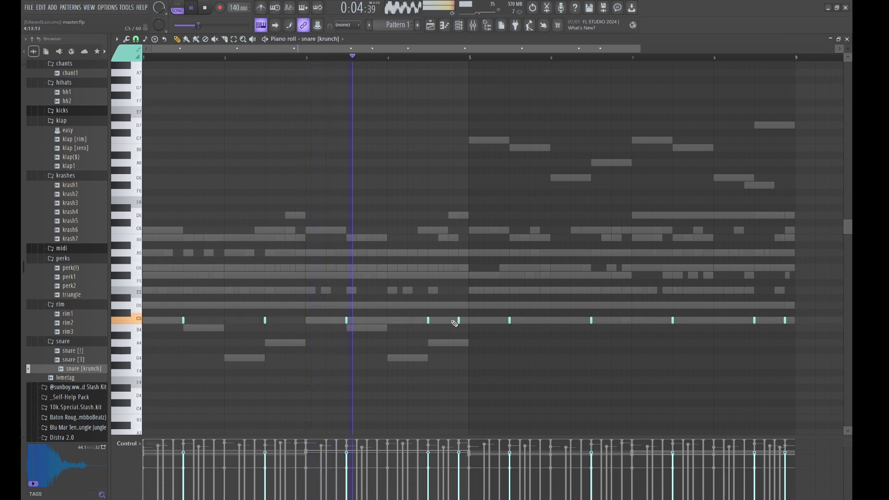
click(449, 469)
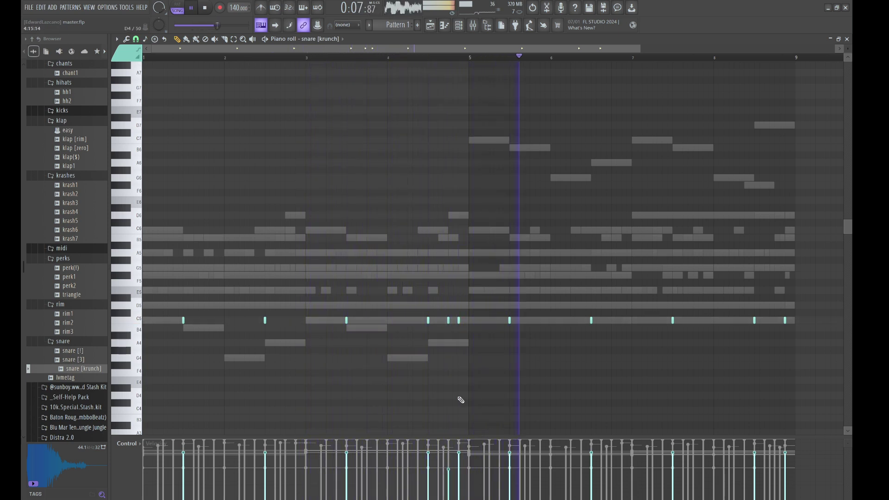
drag(448, 320, 439, 319)
click(438, 485)
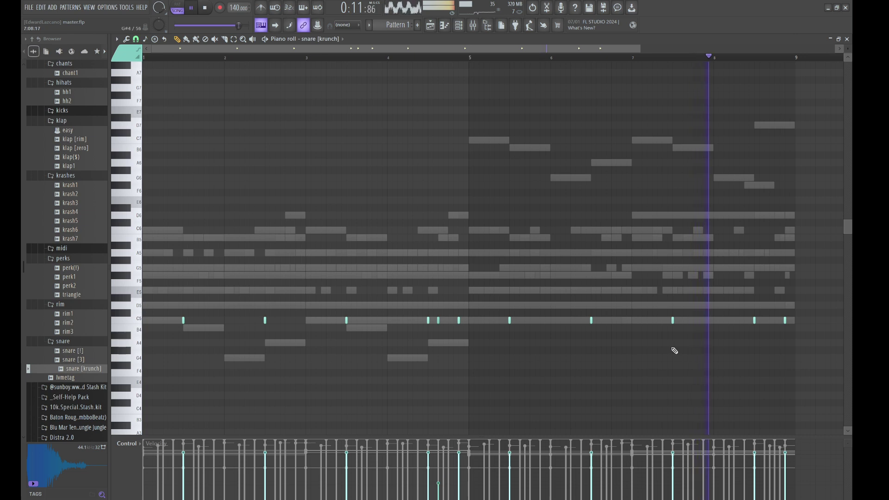
Add quiet snare hits at step 16 of bar 8 on C5 and at step 16 of bar 4 on D5.
click(790, 319)
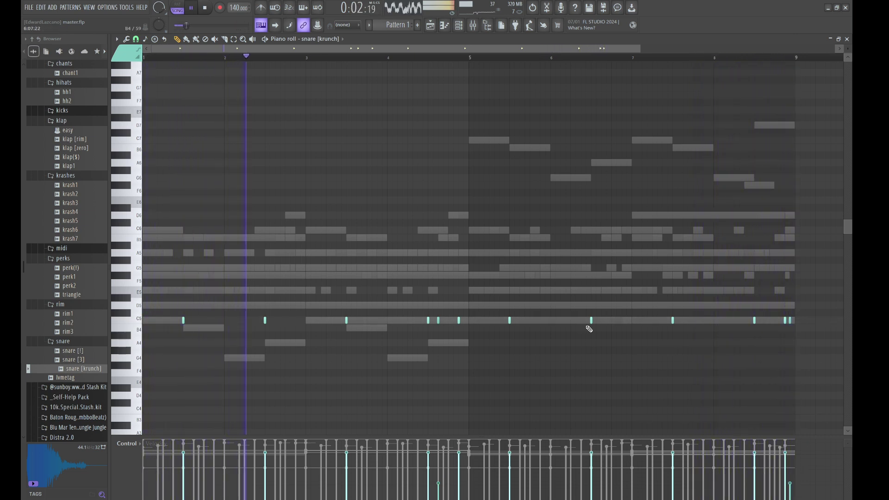
click(464, 305)
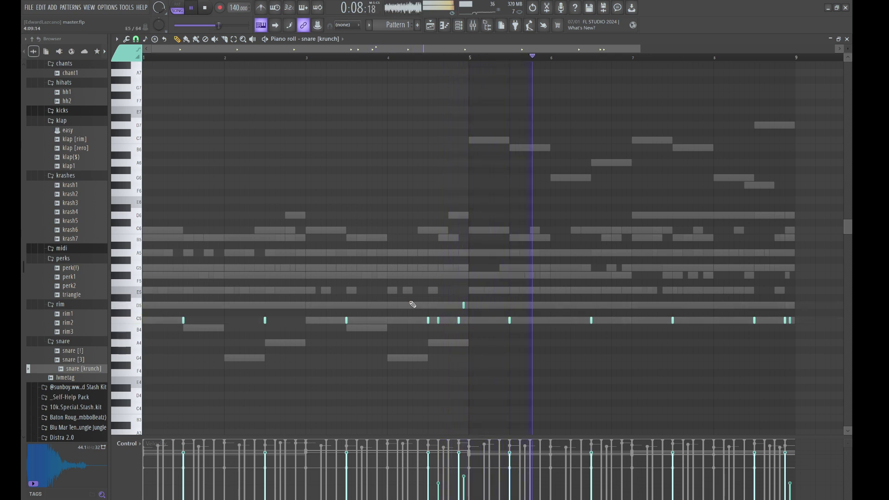
Load the rim2 sample as a new channel below snare [krunch] in the channel rack.
click(459, 25)
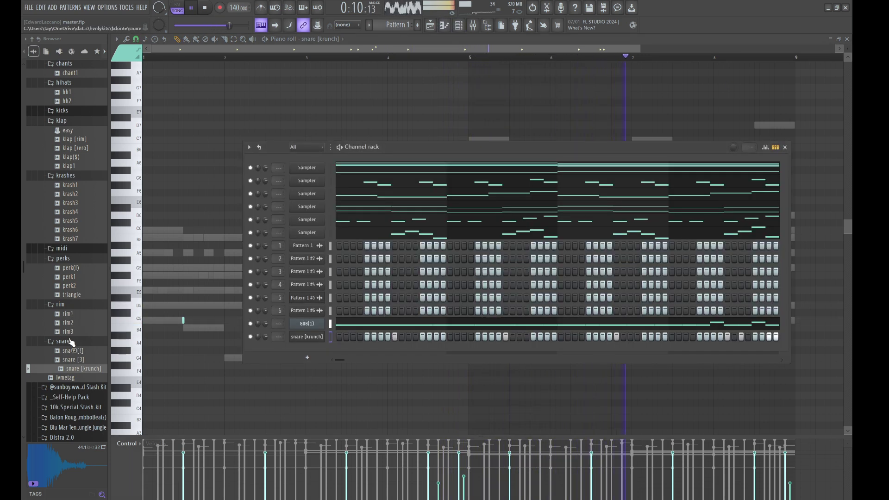
click(70, 323)
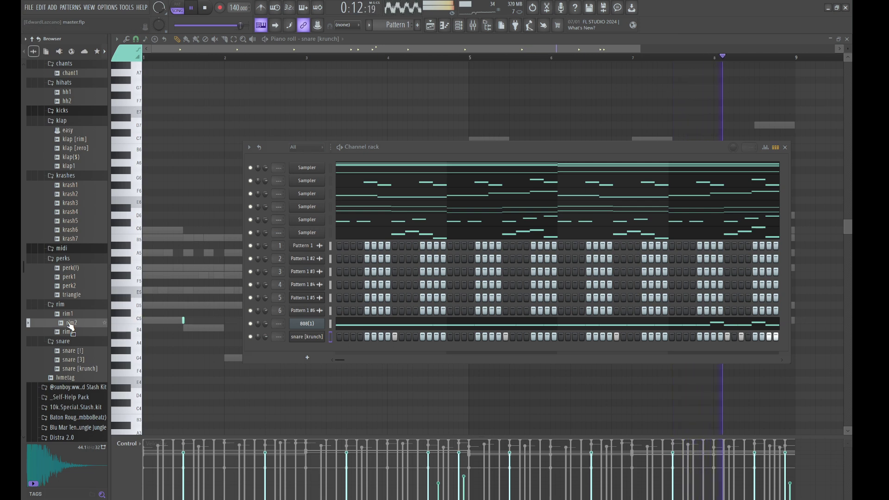
key(Down)
click(65, 323)
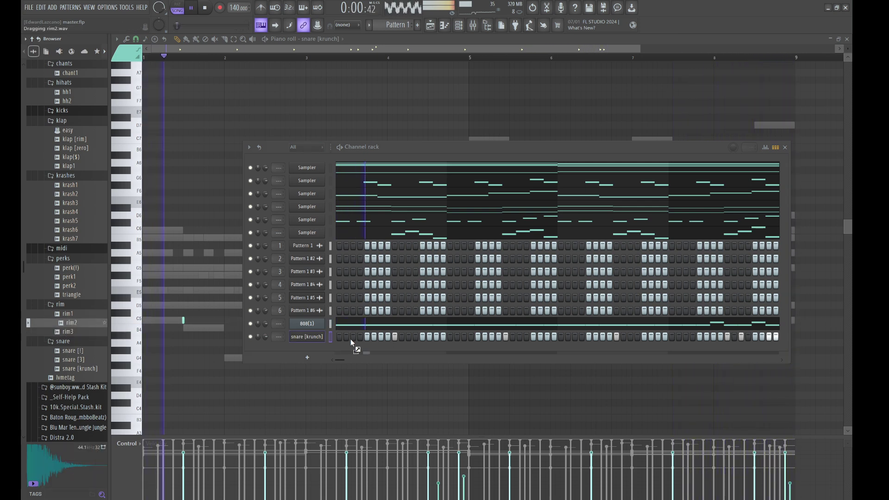
click(313, 354)
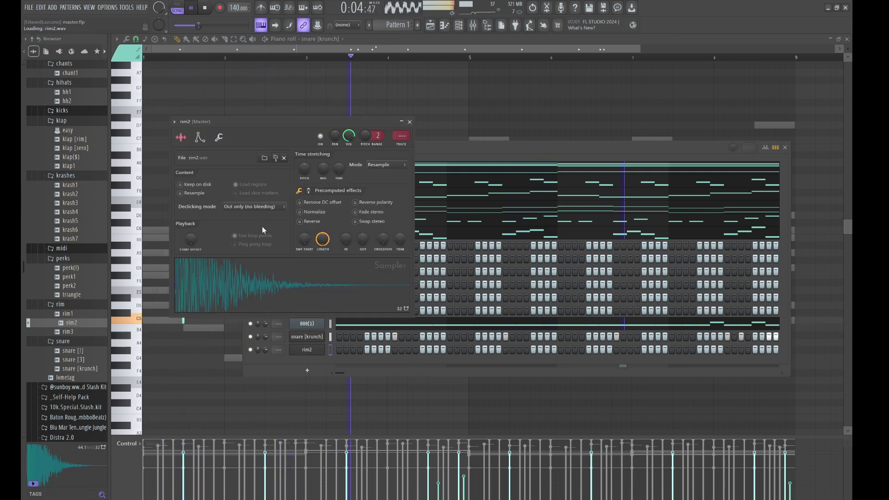
Place rim2 hits on steps 3, 6, 11, 13, 15, 17, 18, 19, 22, 27 and 30.
click(466, 156)
click(355, 351)
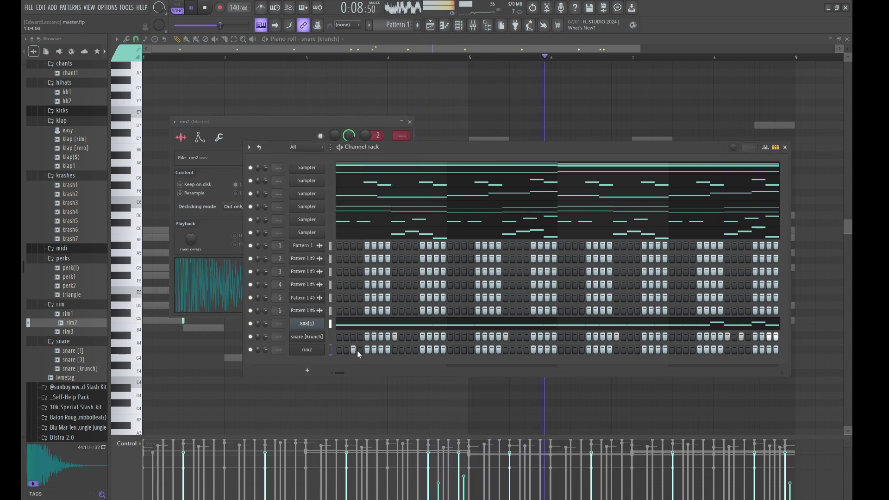
click(365, 349)
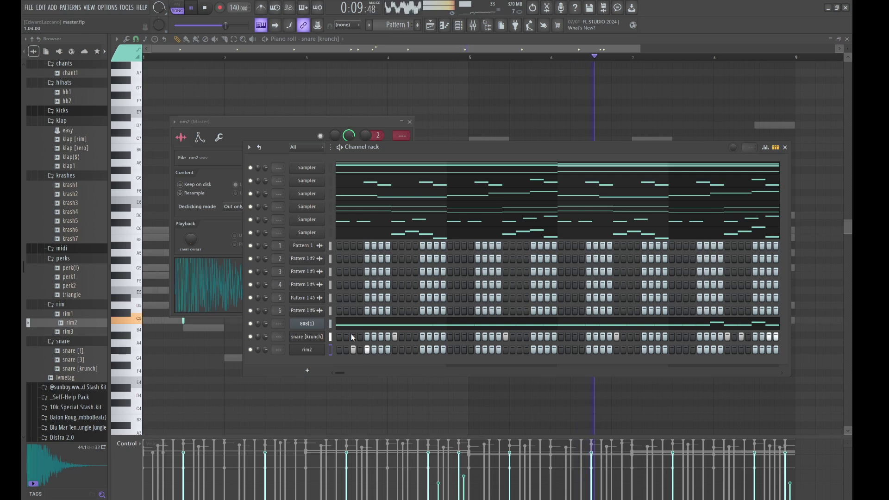
click(372, 351)
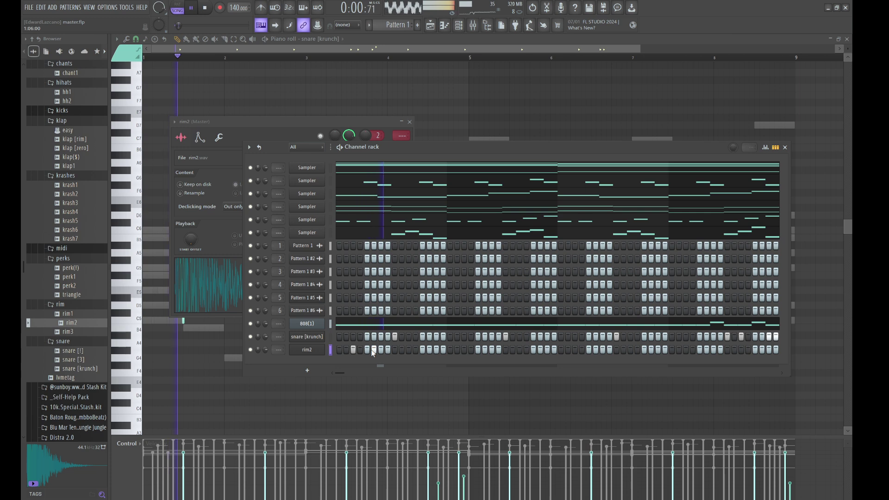
key(space)
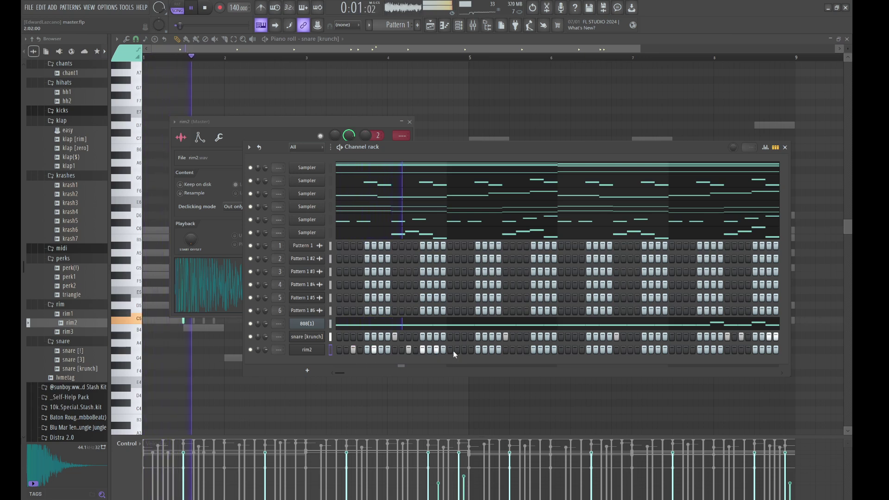
drag(451, 350, 462, 350)
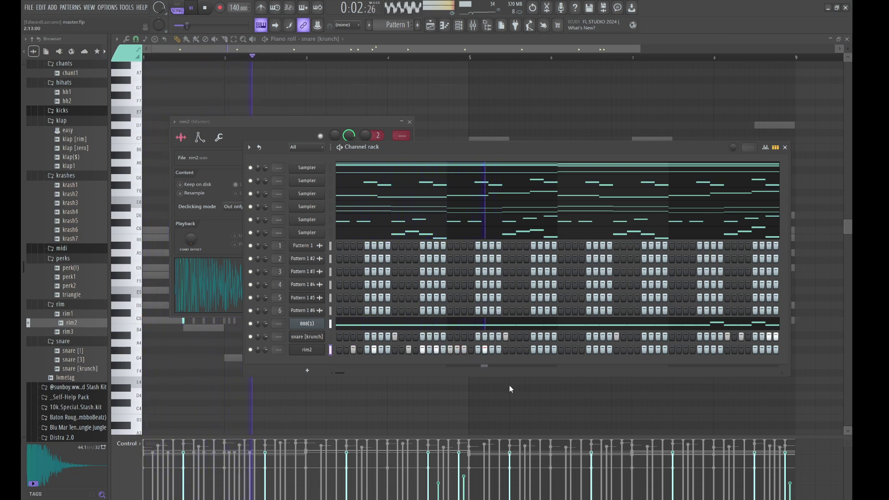
key(space)
click(519, 349)
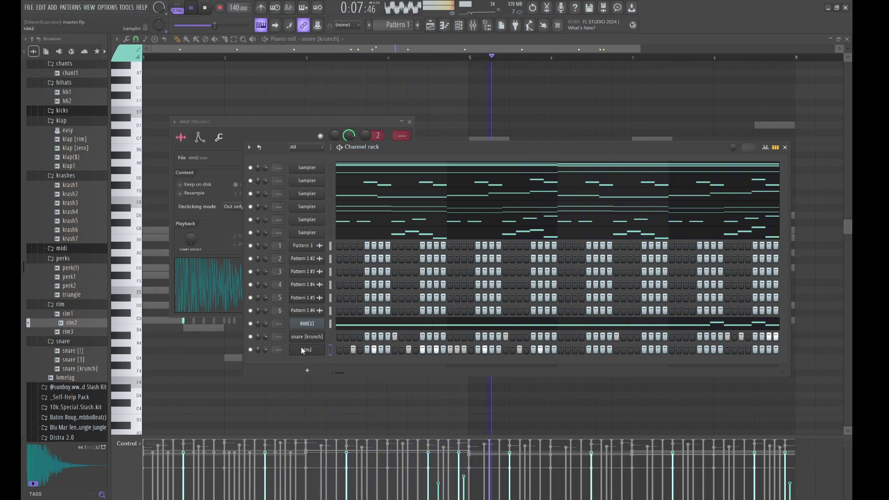
Repeat the two-bar rim2 pattern through bar 8 in the piano roll, with slightly quieter copies on B4 in bars 3–4 and 7–8.
key(F7)
key(ctrl+b)
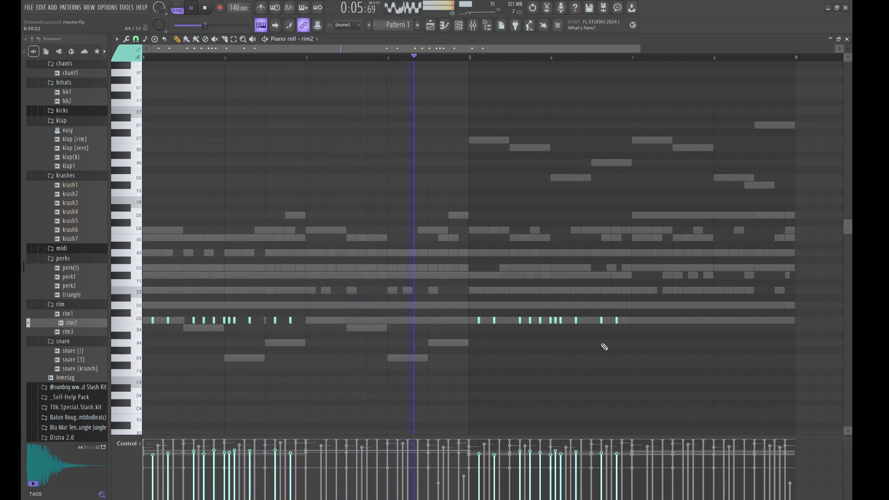
drag(697, 381, 473, 316)
mouse_move(687, 361)
mouse_down()
mouse_move(413, 302)
mouse_move(142, 278)
mouse_move(153, 327)
mouse_move(464, 327)
mouse_move(454, 328)
mouse_up()
key(ctrl+z)
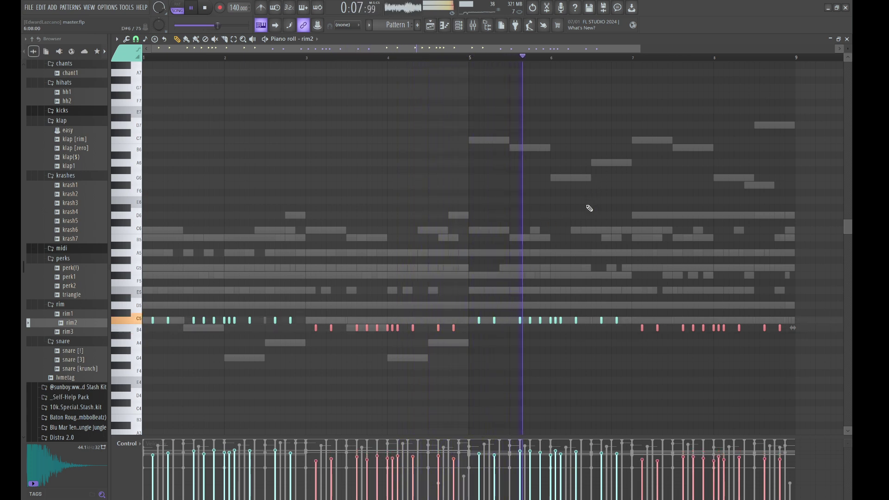
click(549, 205)
Load the triangle sample from the perks folder as a new channel below rim2.
click(459, 25)
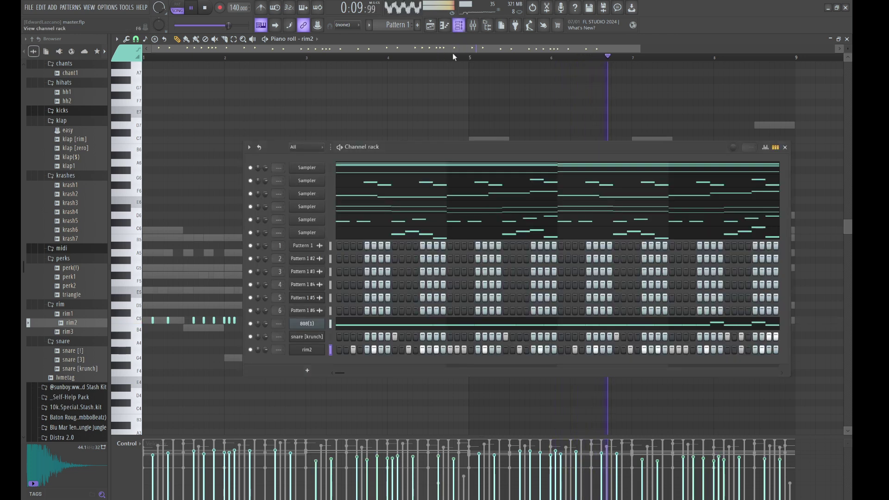
key(ctrl+s)
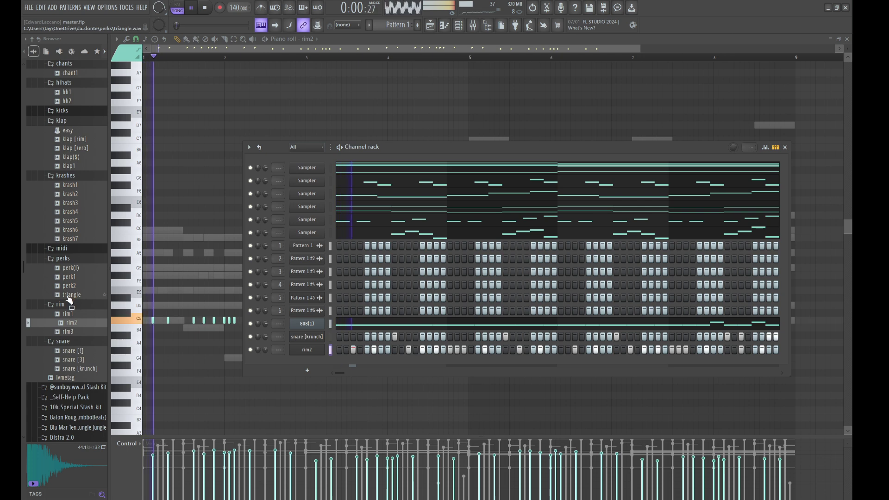
click(68, 296)
drag(69, 300, 321, 369)
click(320, 368)
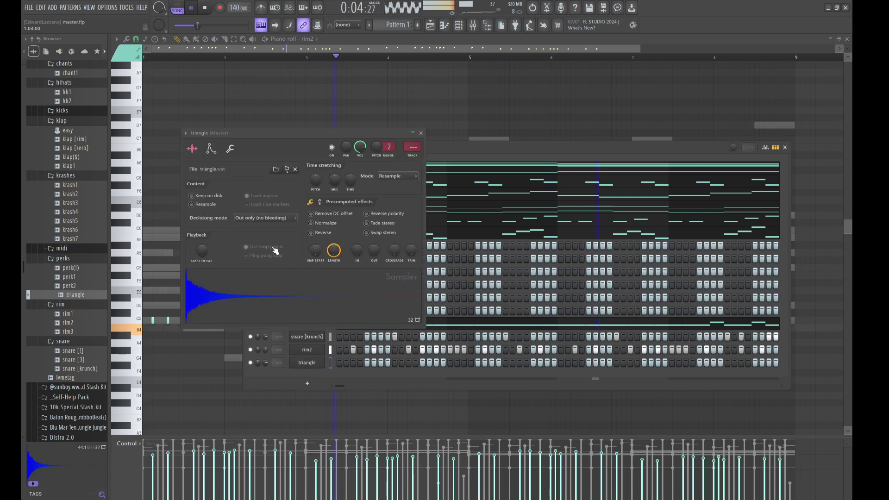
Program triangle hits on steps 15, 29, 45, 49 and 53 and duplicate them into bars 5 to 8 in the piano roll.
click(462, 148)
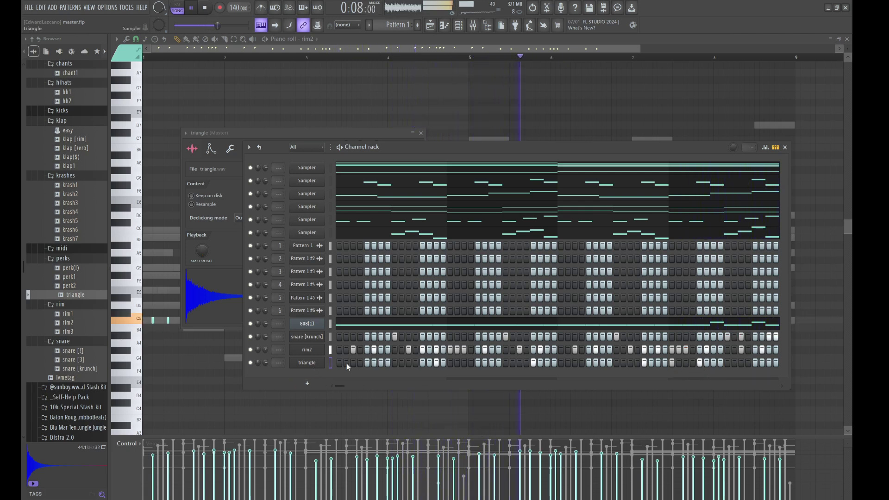
key(F7)
drag(504, 367, 543, 325)
scroll(545, 327, down, 1)
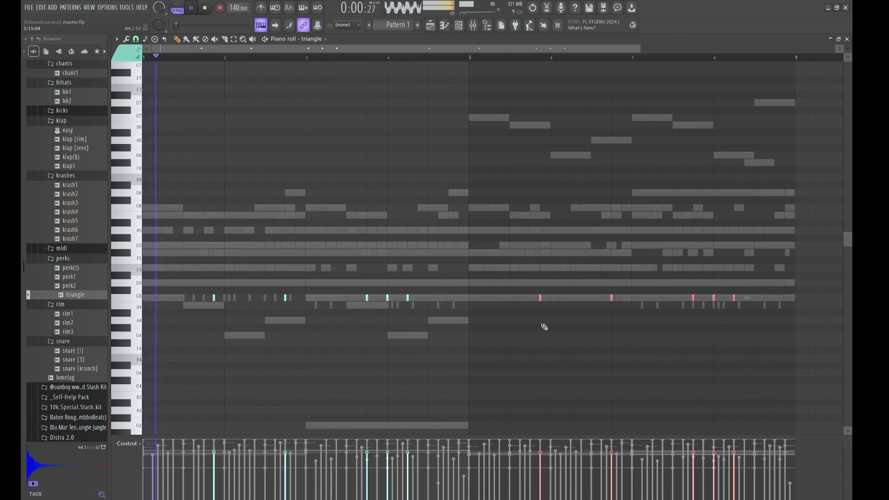
key(ctrl+d)
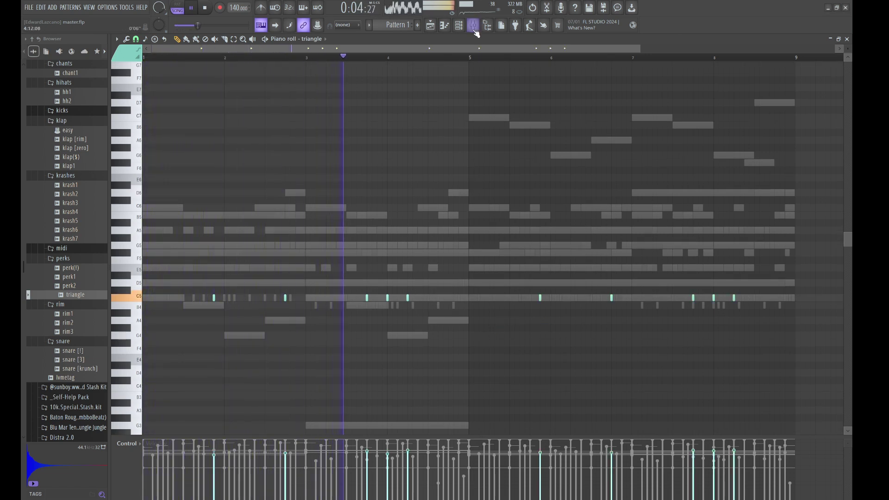
Audition perk1 and load the chant1 sample as a new channel below triangle.
click(459, 25)
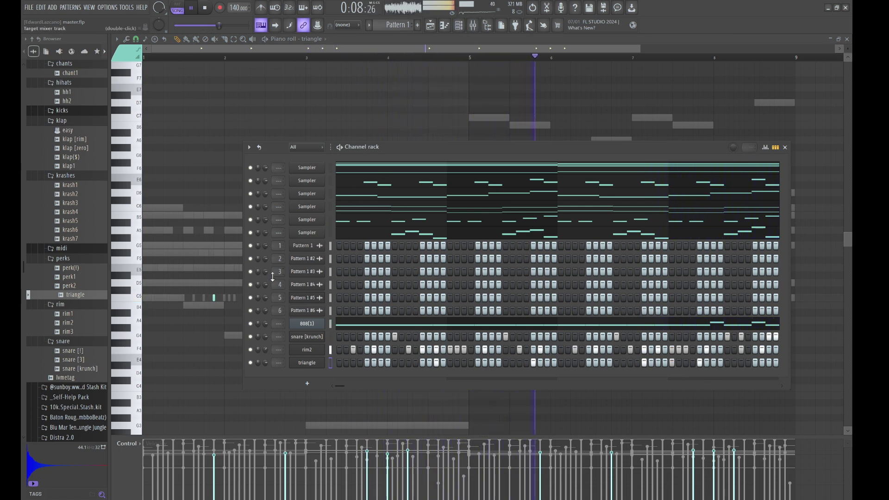
click(73, 277)
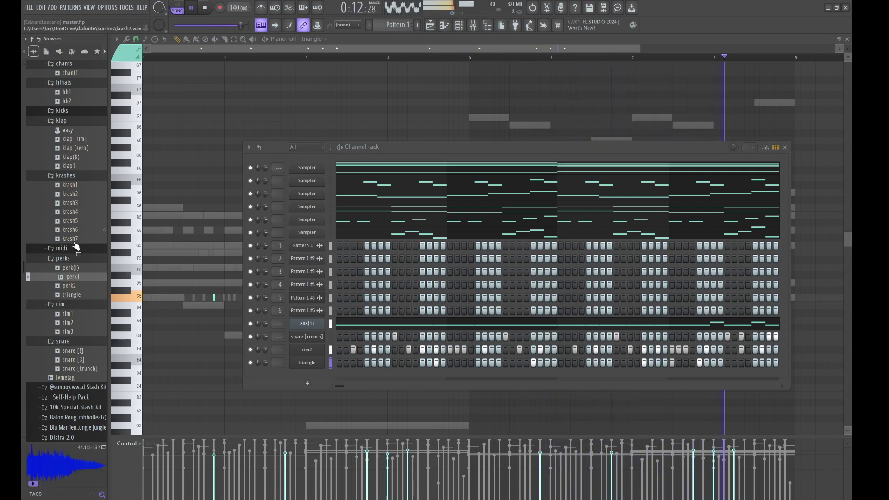
scroll(85, 298, up, 5)
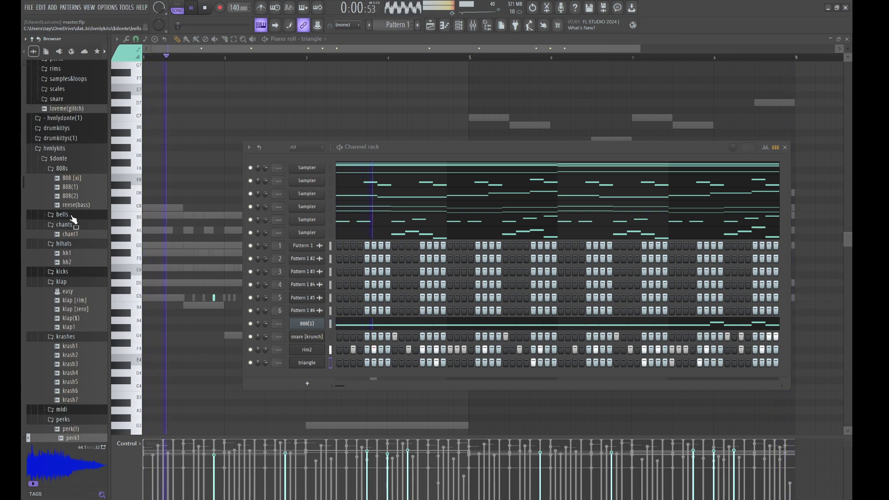
click(69, 237)
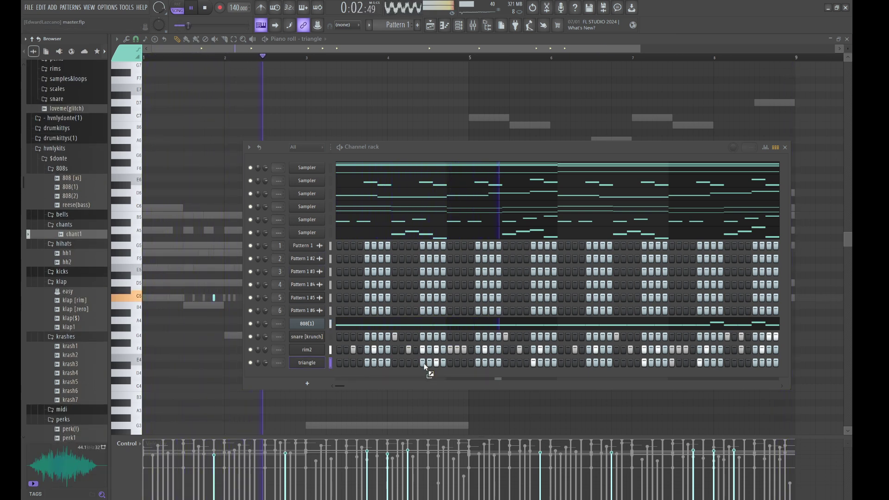
drag(435, 373, 486, 380)
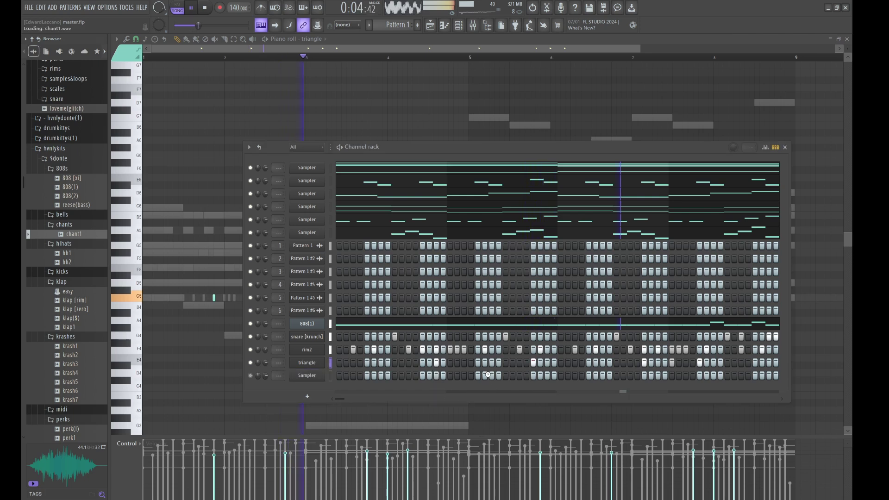
click(319, 377)
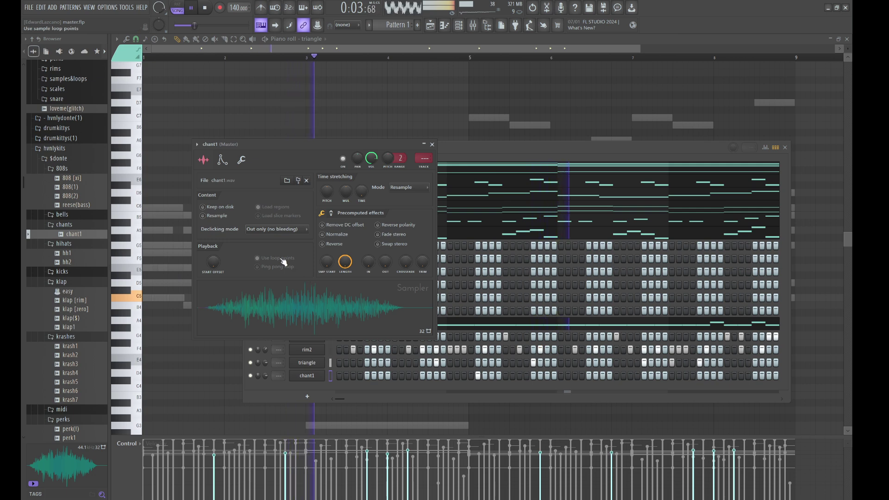
Program chant1 hits on steps 21, 33 and 57 and duplicate them into bars 5 to 8 on C5.
click(470, 148)
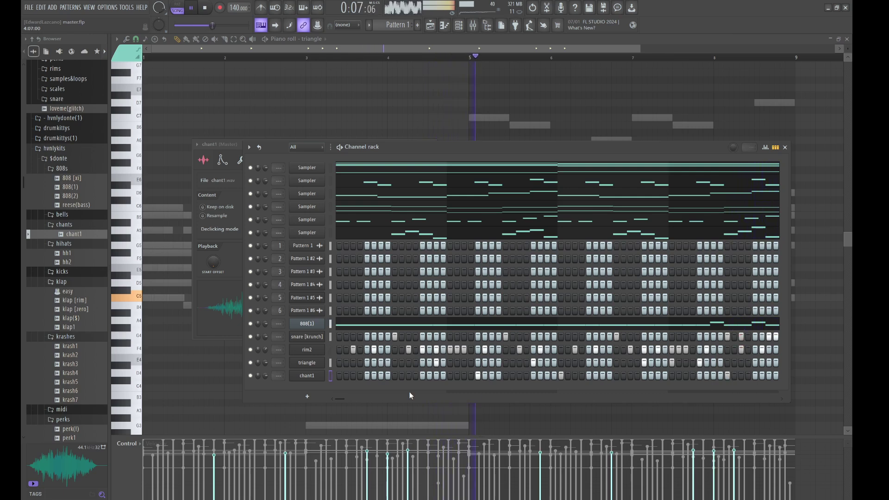
key(F7)
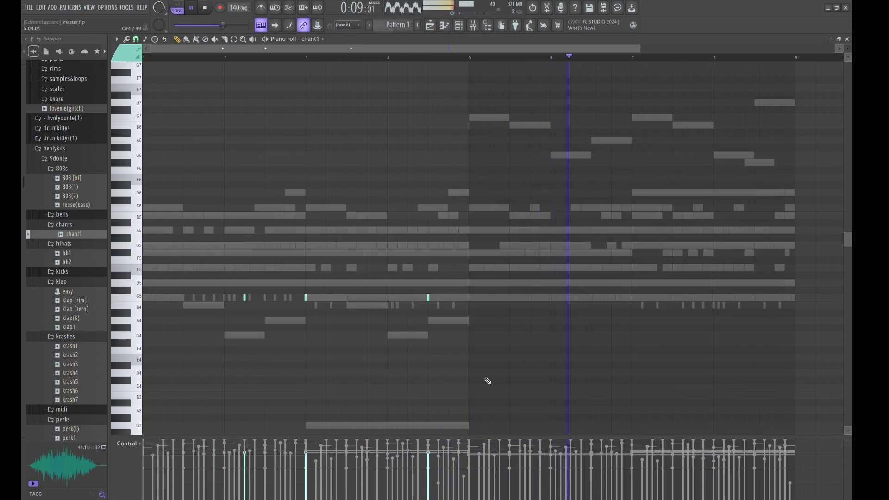
drag(484, 384, 238, 265)
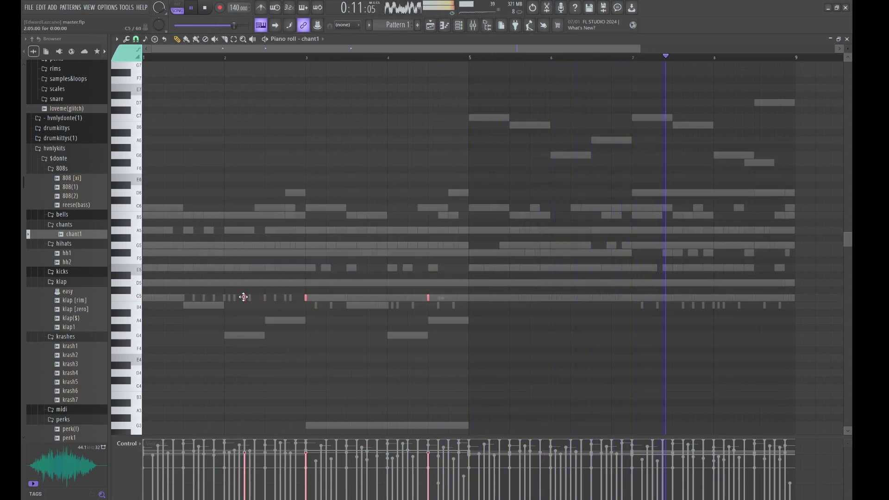
shift+drag(243, 297, 569, 267)
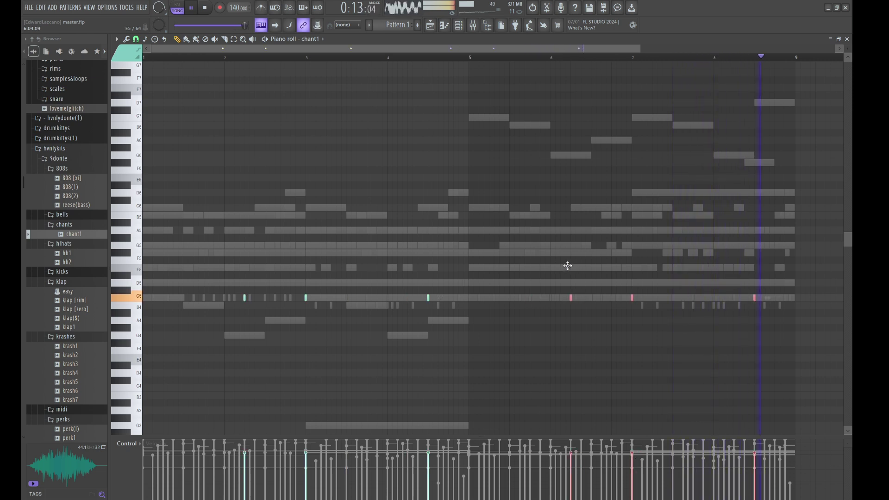
right_click(521, 249)
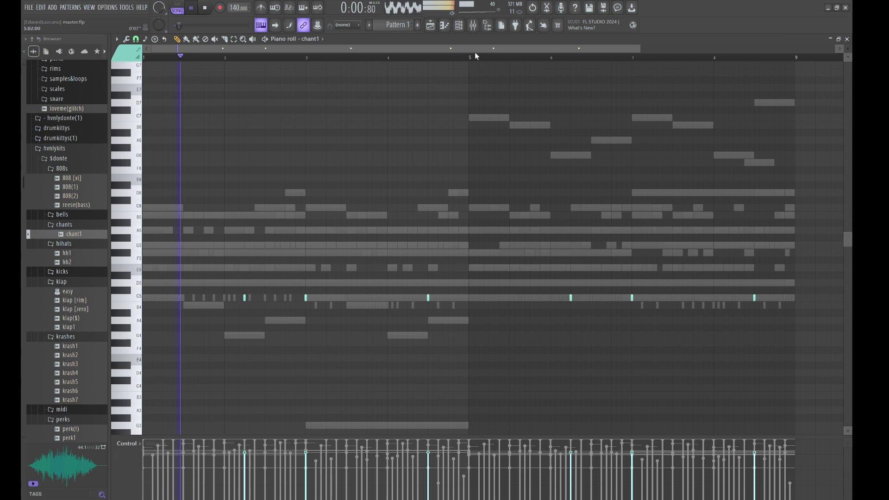
Load the hh2 hi-hat sample as a new channel below chant1 and place hits on its first three steps.
click(459, 25)
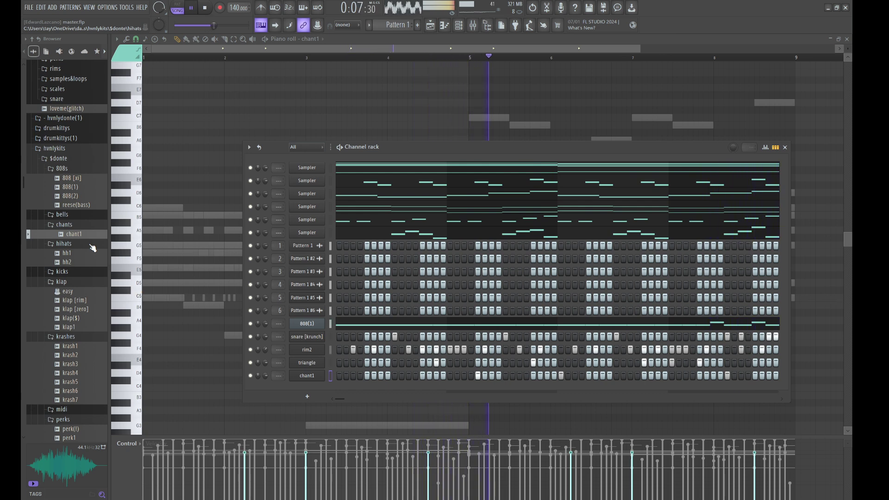
click(73, 262)
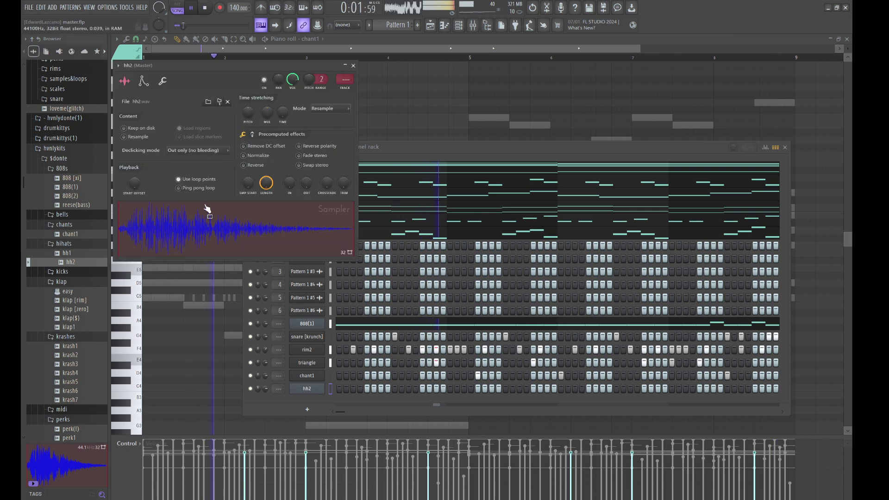
drag(340, 388, 357, 389)
key(space)
key(space)
Add hh2 hits on steps 11, 13, 15, 19, 27, 31, 35, 39, 41–43, 45–47, 51, 53, 55, 59 and 61–63.
click(409, 389)
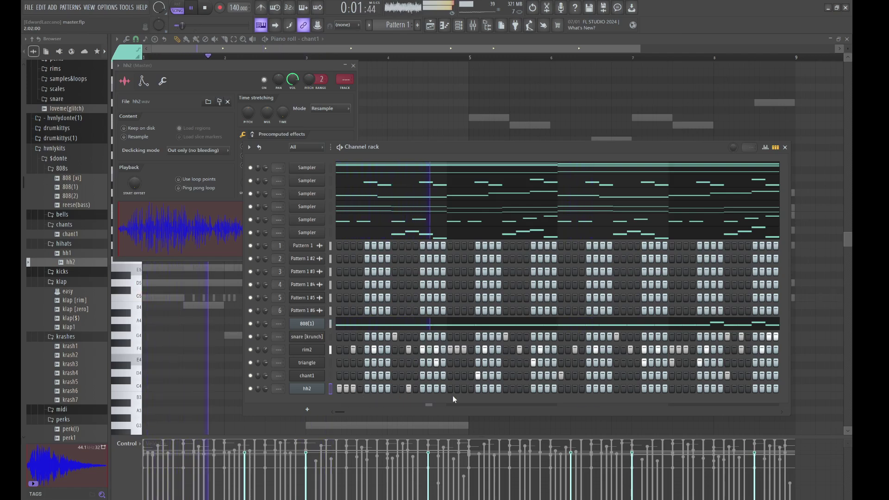
click(422, 389)
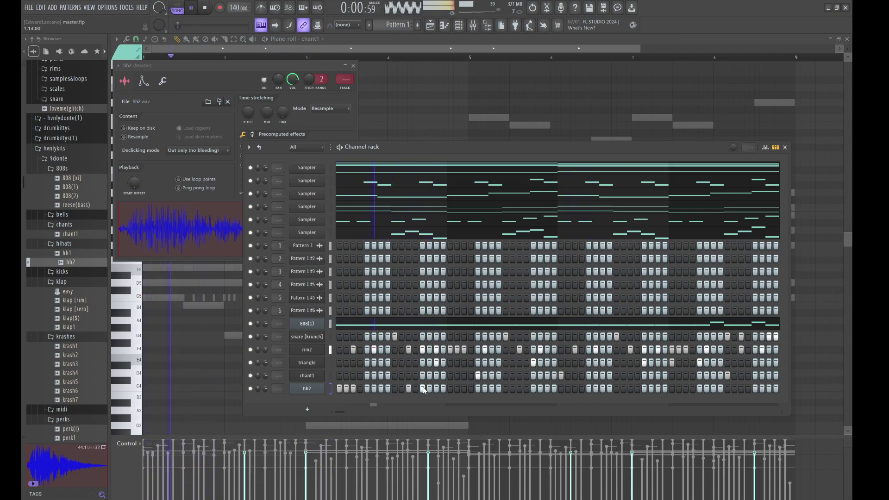
click(465, 388)
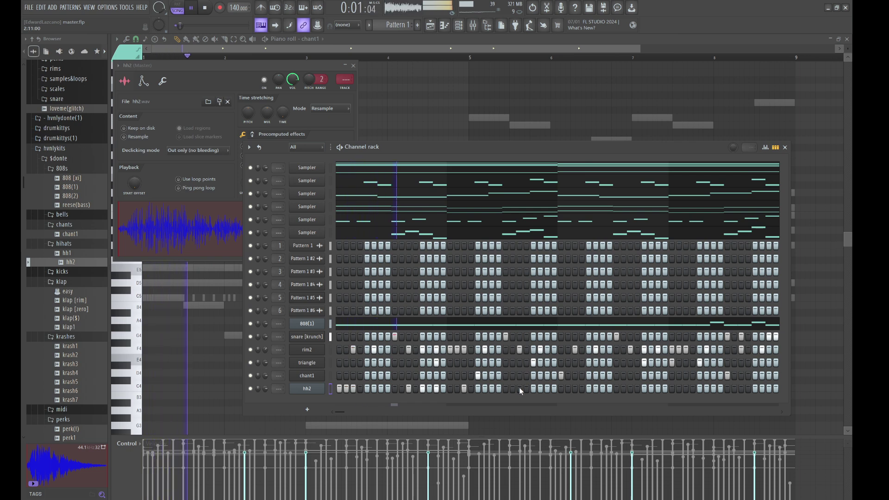
click(520, 389)
click(574, 388)
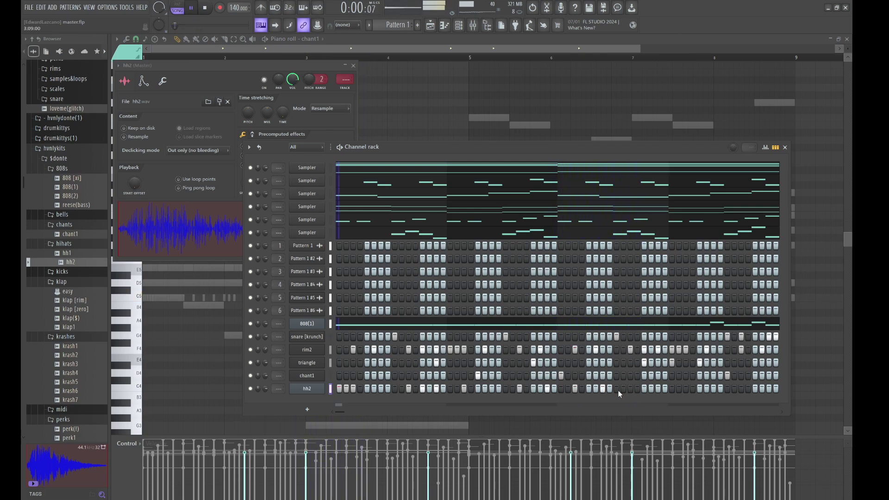
drag(618, 390, 630, 389)
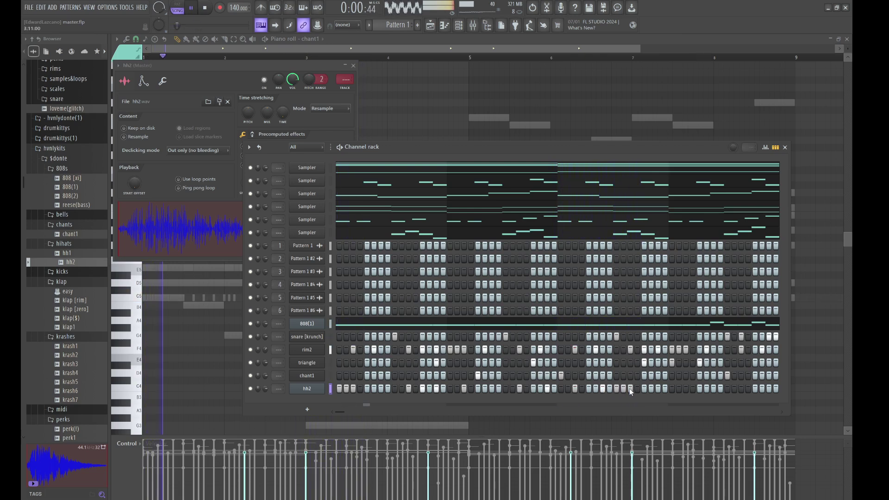
click(687, 388)
click(700, 388)
click(715, 389)
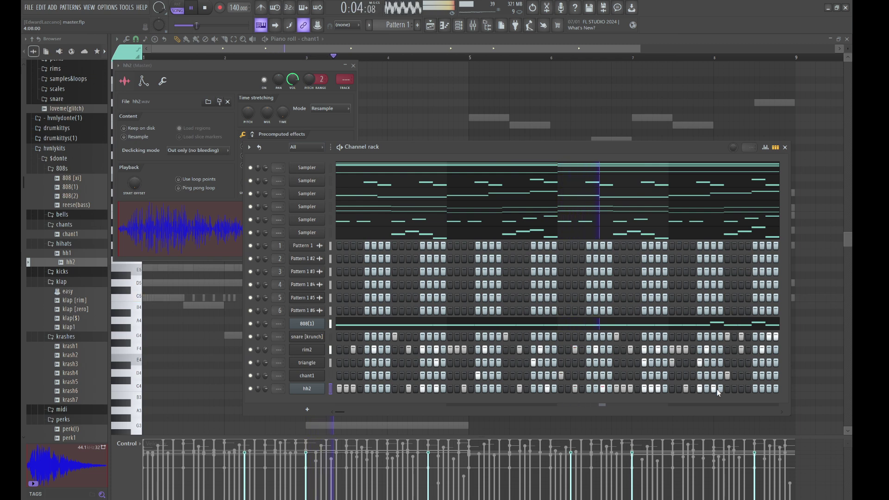
click(743, 389)
click(756, 389)
click(762, 389)
click(768, 390)
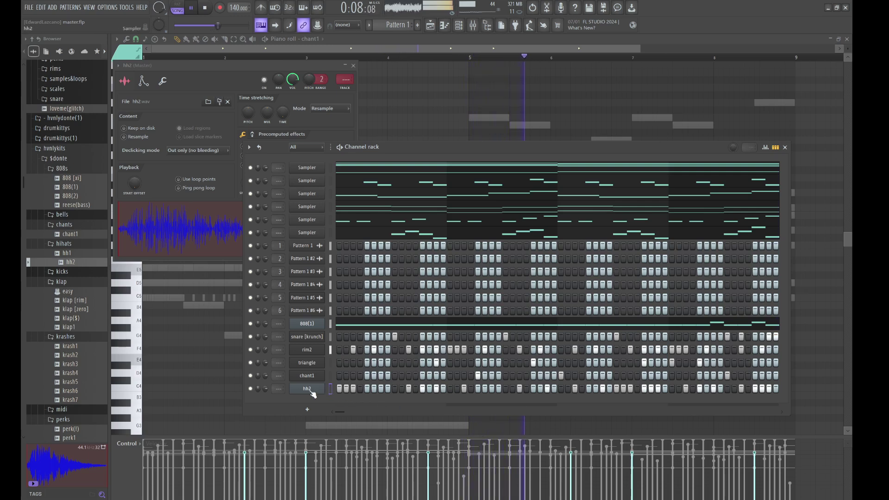
Duplicate the hh2 pattern into bars 5 to 8 in the piano roll and lower all its notes to B4.
key(F7)
key(ctrl+b)
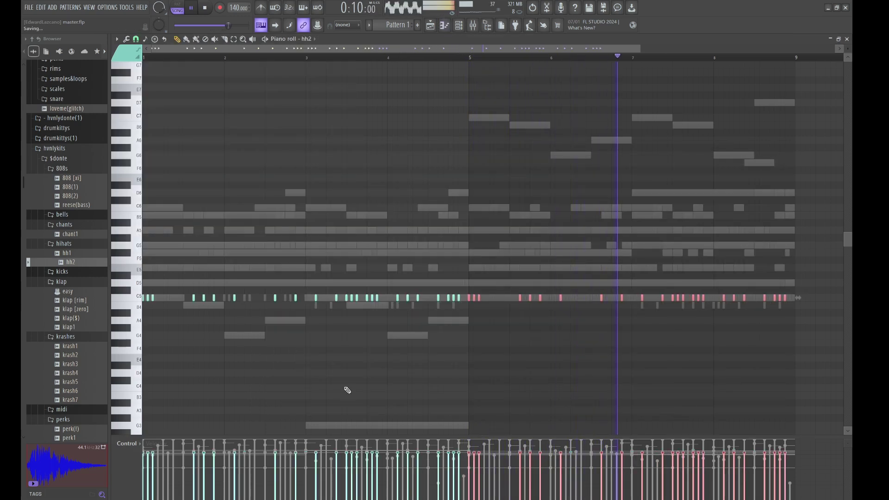
key(shift+Down)
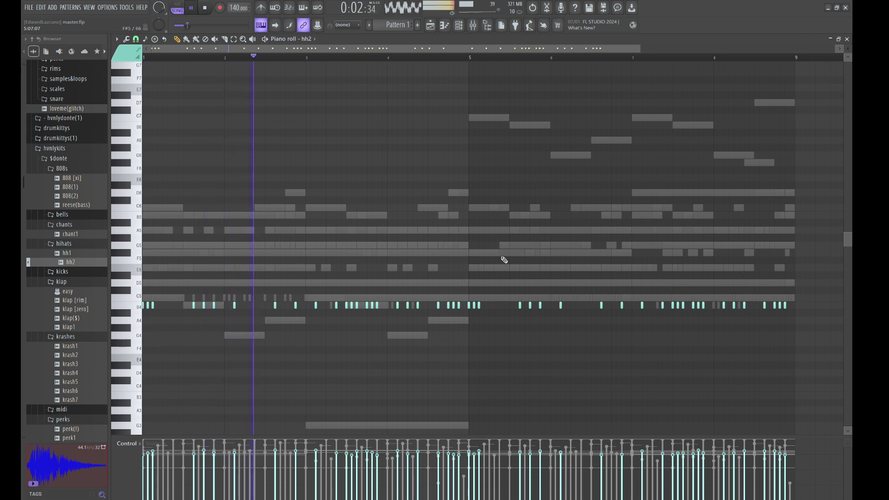
Move the hh2 channel up two places in the channel rack so it sits directly below rim2.
click(459, 25)
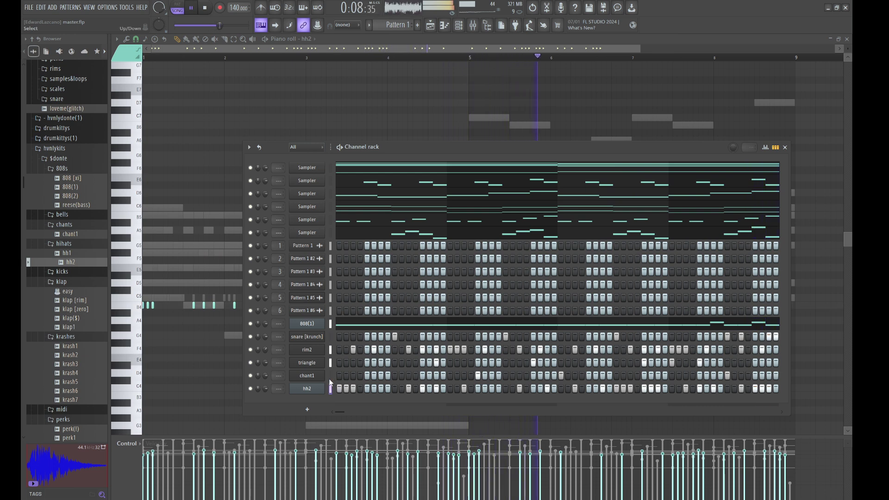
key(alt+Up)
key(alt+Up)
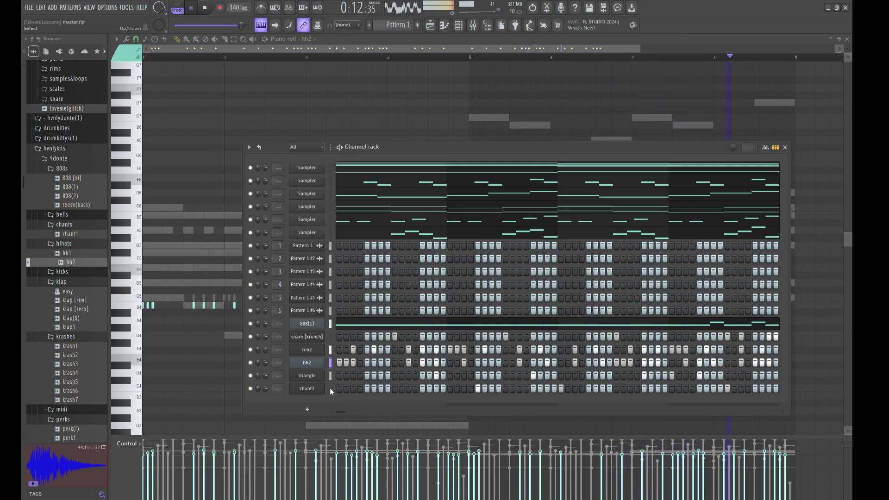
Load the krash3 sample as a new channel below chant1 and place hits on steps 1, 25, 29, 33, 45, 55 and 61.
drag(70, 364, 329, 399)
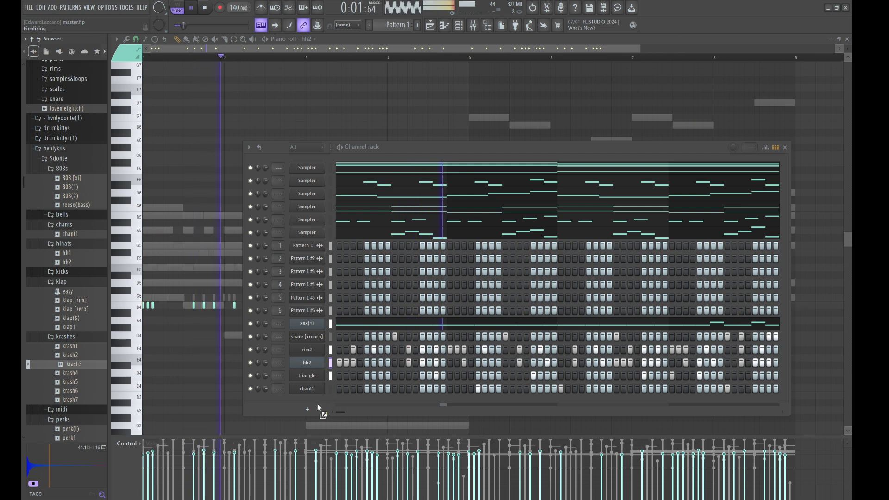
click(307, 402)
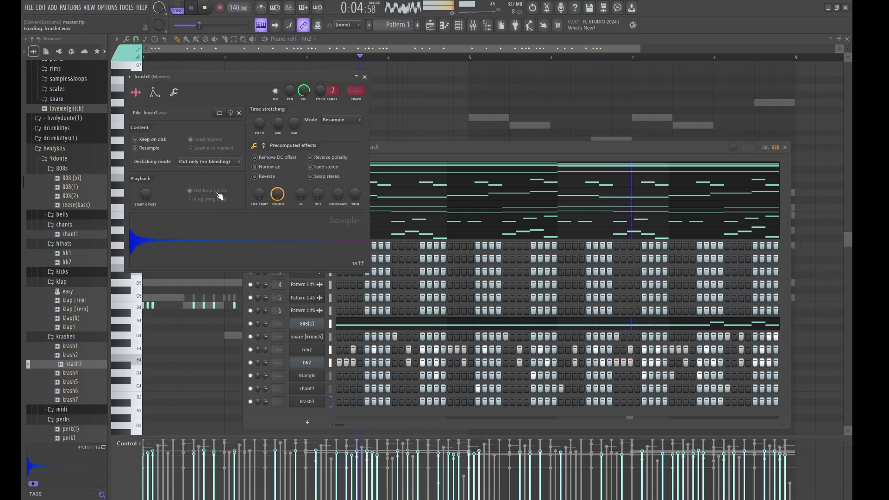
click(339, 402)
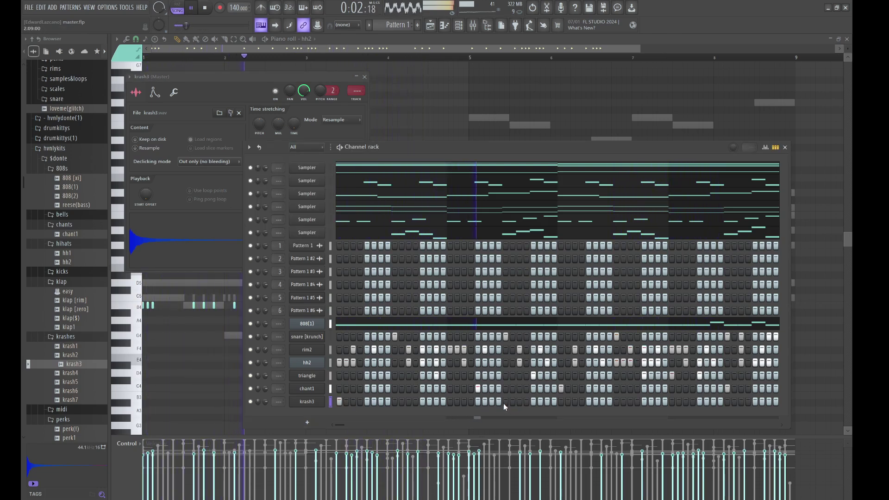
click(562, 401)
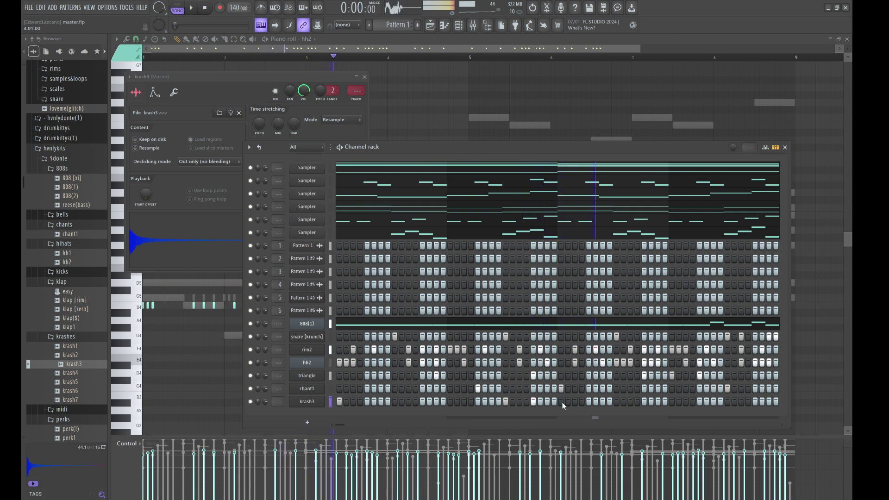
click(645, 401)
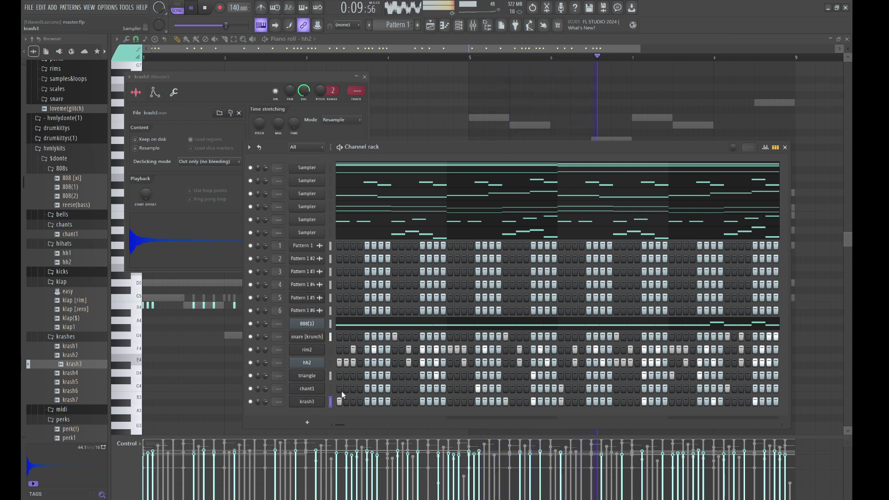
Duplicate the krash3 hits into bars 5 to 8 in the piano roll and lower the copies to B4.
key(g)
key(F7)
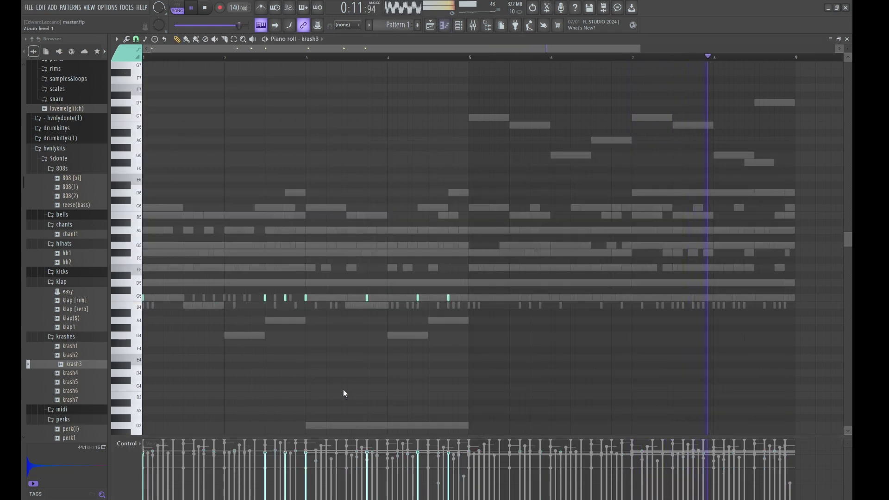
key(ctrl+b)
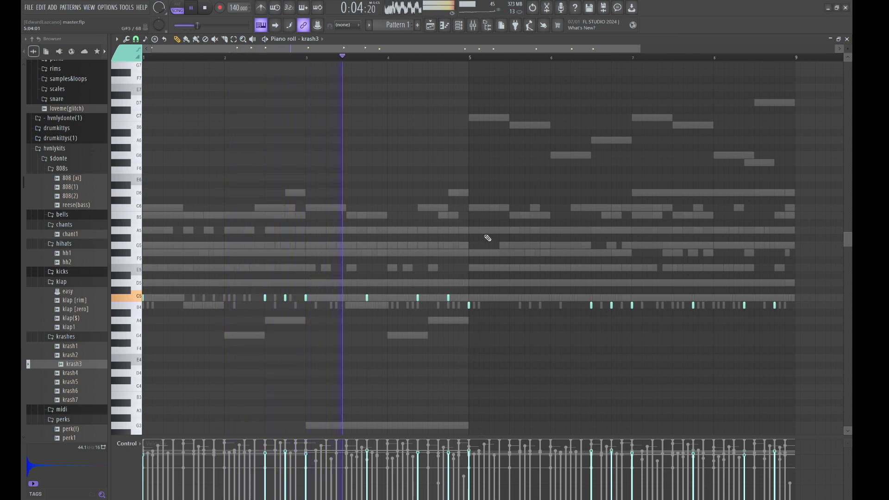
Select all the drum channels from 808(1) down to krash3 in the channel rack.
click(463, 26)
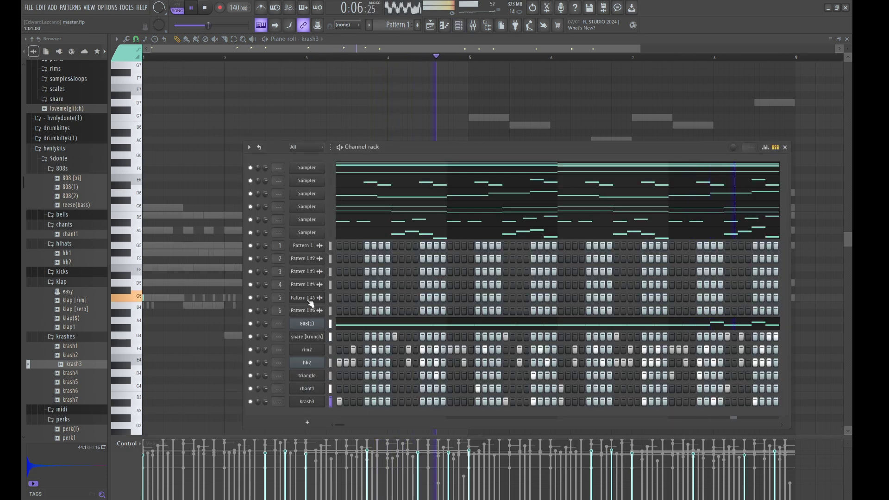
click(332, 325)
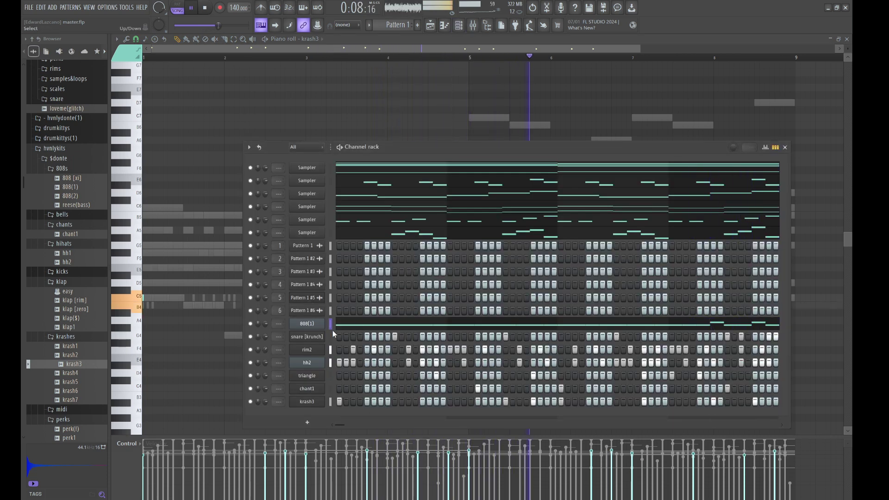
drag(330, 337, 331, 402)
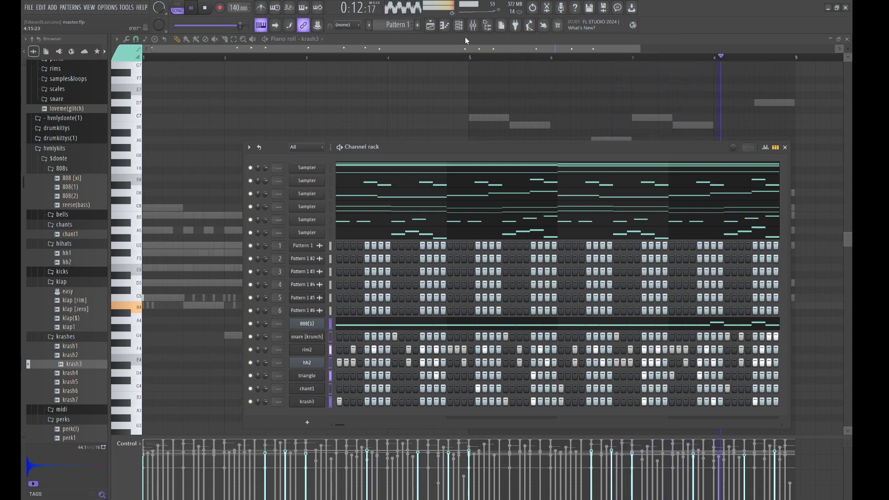
Route the selected drum channels to their own mixer tracks starting at Insert 11, with the channel rack closed.
click(458, 25)
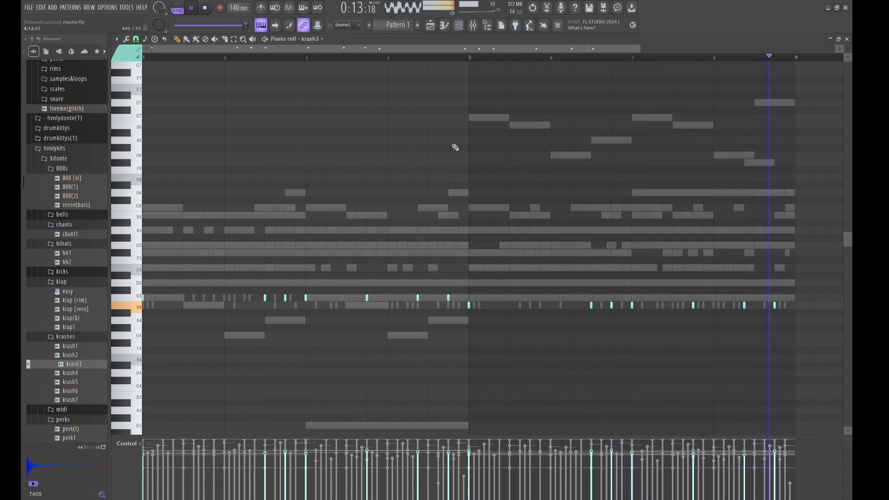
click(440, 25)
click(473, 26)
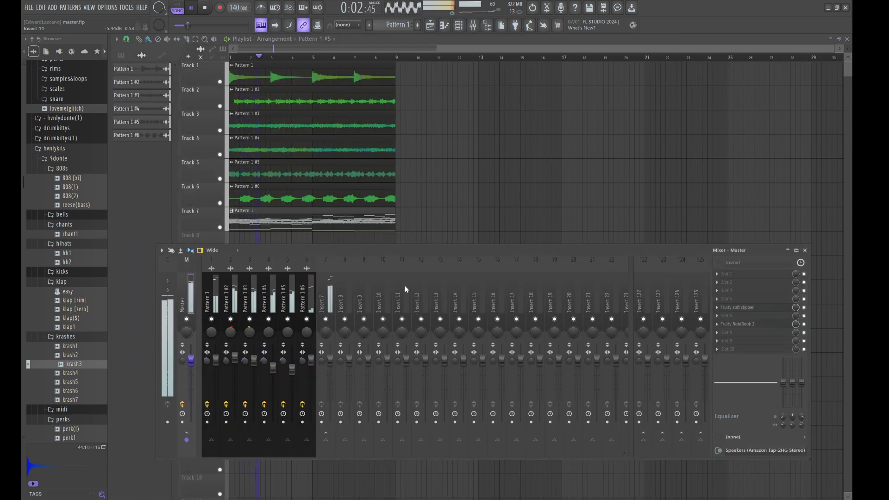
key(F9)
click(459, 26)
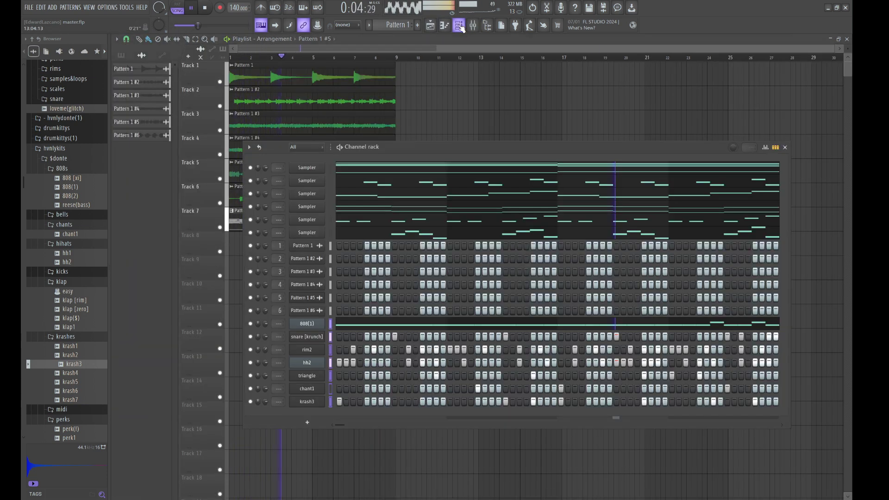
click(477, 29)
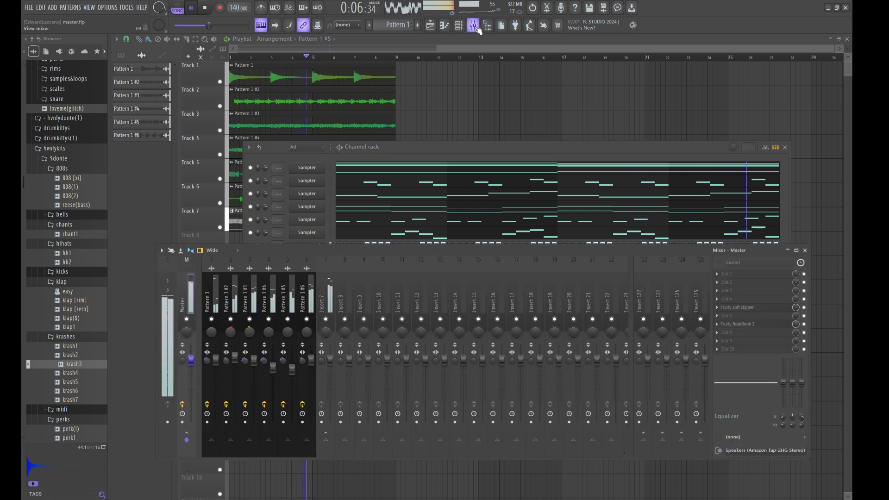
click(396, 287)
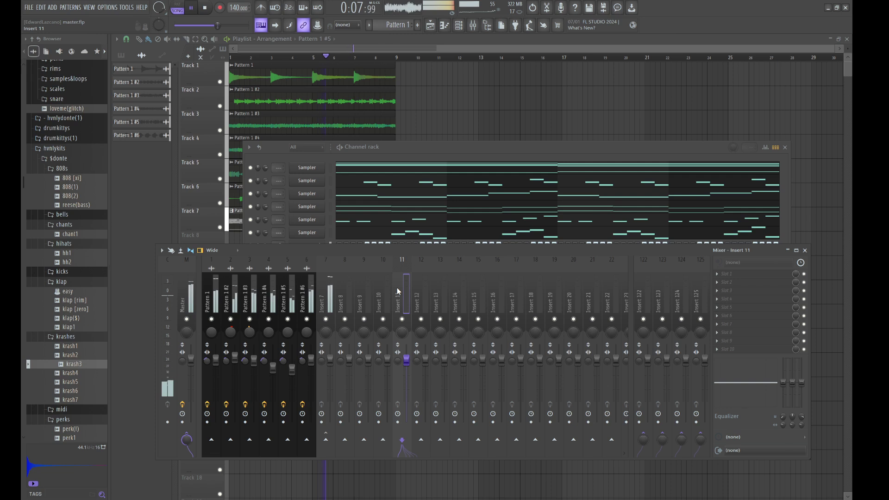
click(397, 153)
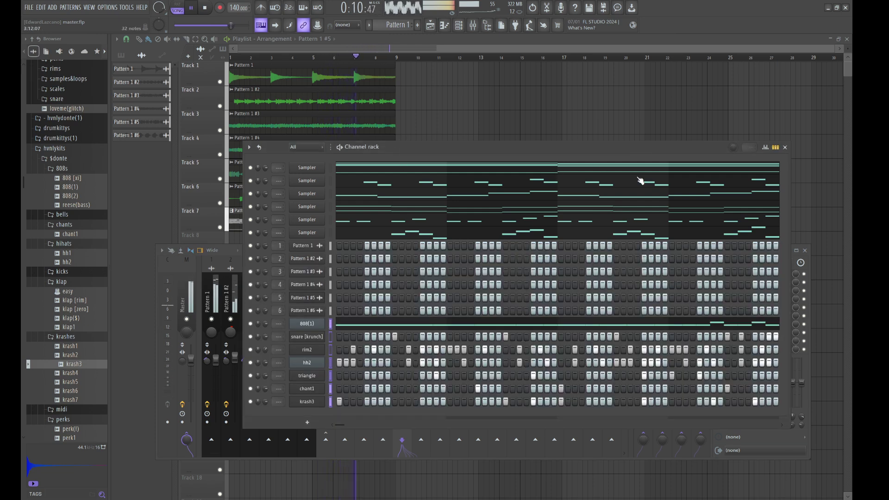
click(787, 147)
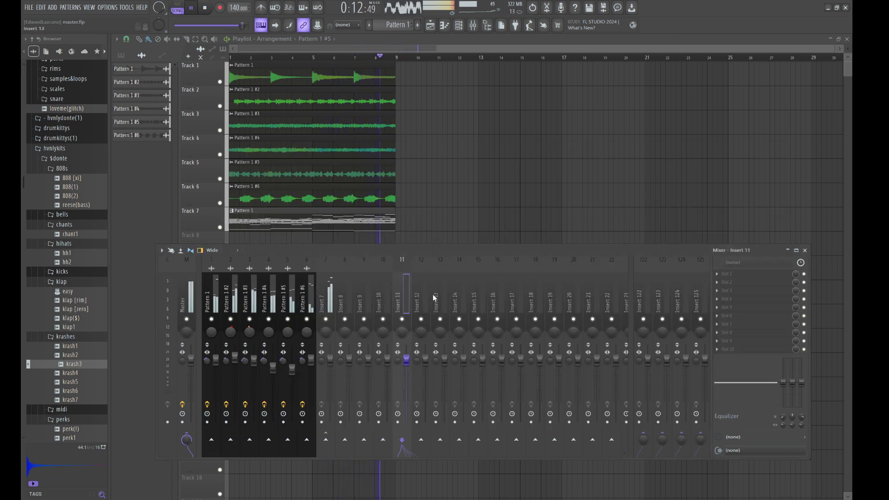
key(ctrl+shift+l)
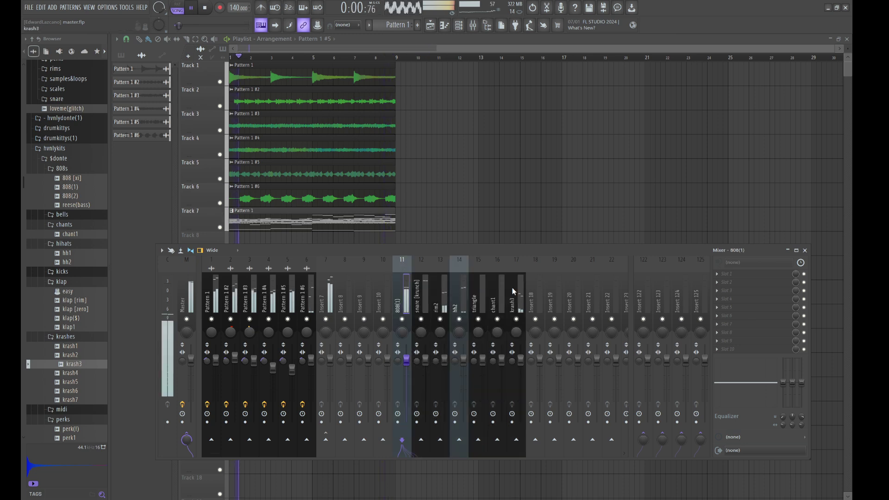
Route mixer tracks 11 to 17 into Insert 10 and pull the volumes of snare [krunch] through krash3 down to 0%.
click(386, 280)
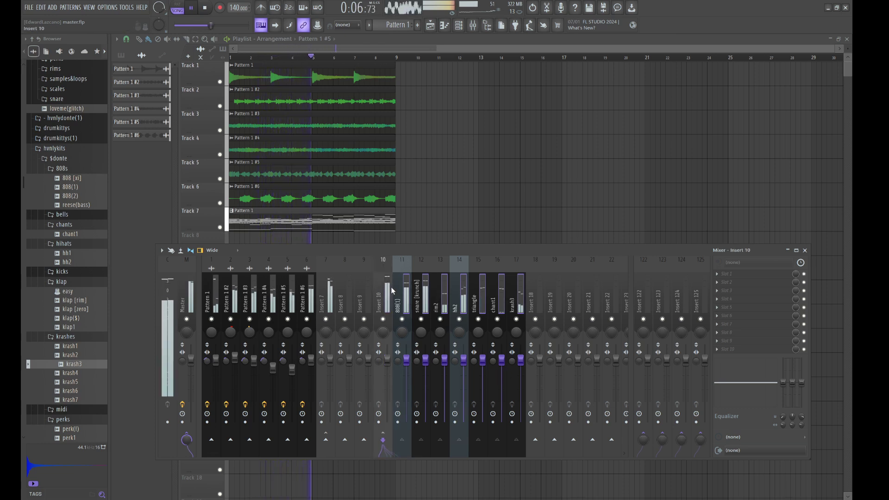
drag(425, 359, 421, 401)
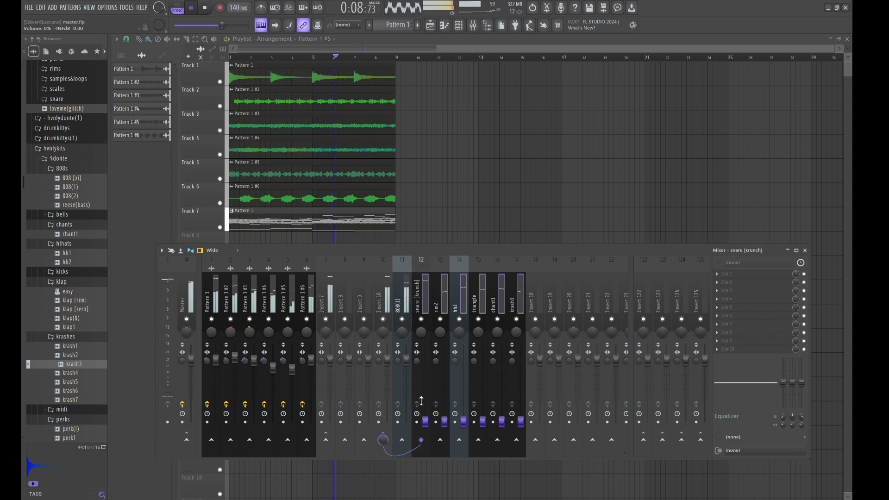
Set the 808(1) track to 100% merged stereo and balance levels with Insert 10 slightly lowered and 808(1) at 101%.
click(398, 362)
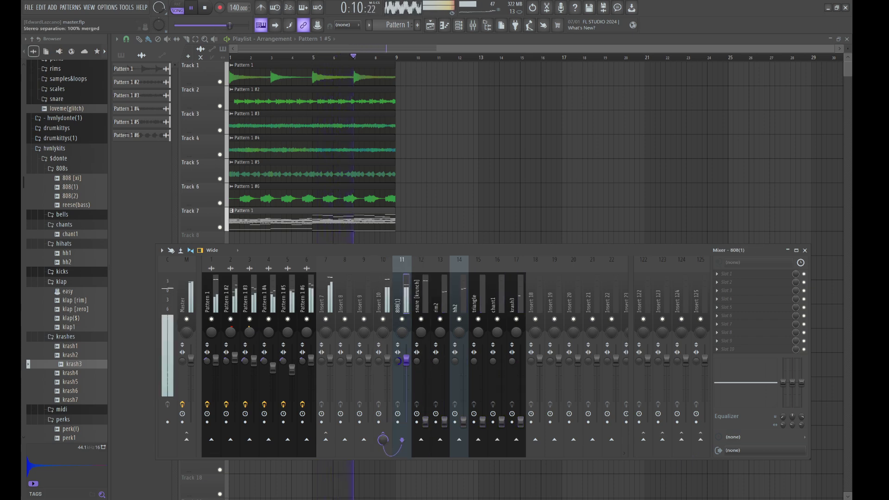
click(390, 362)
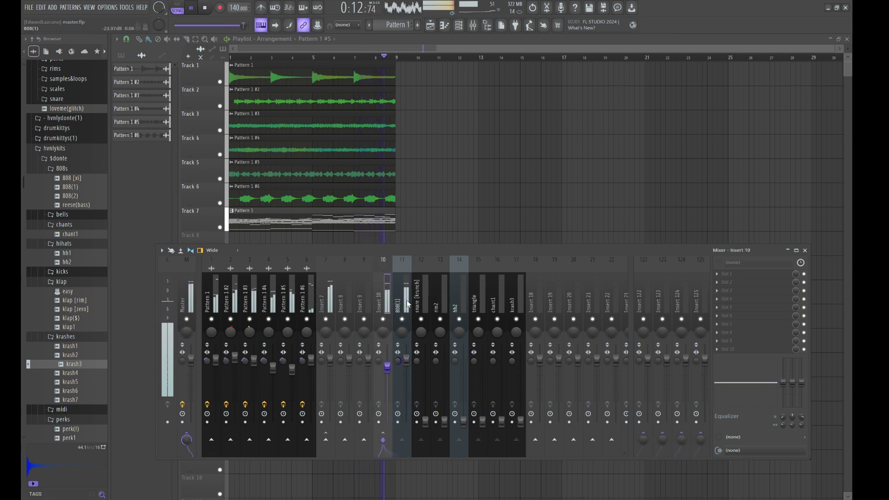
click(407, 361)
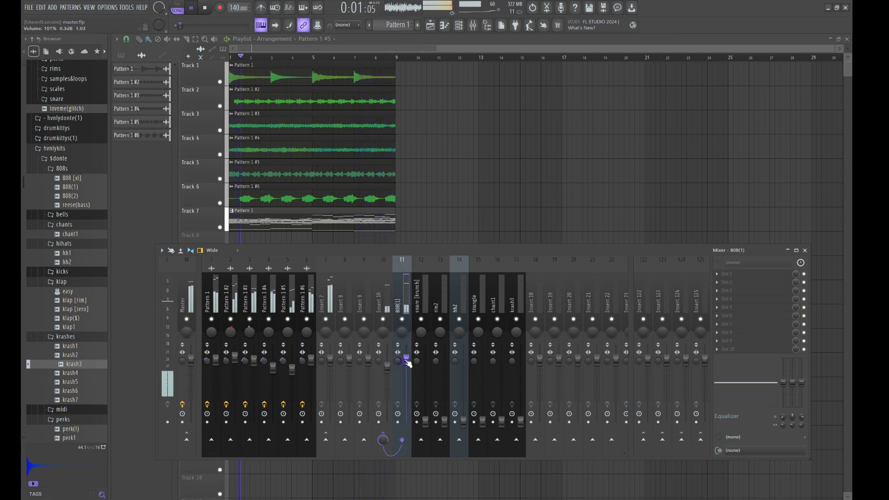
key(space)
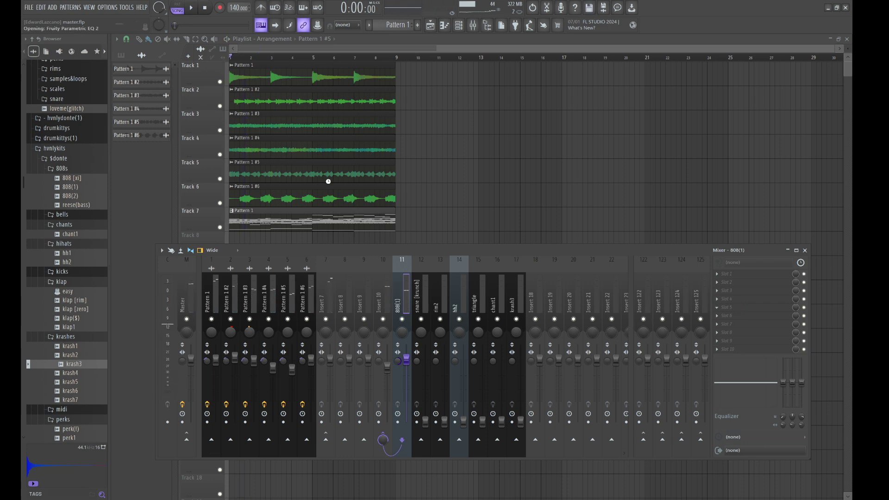
Shape 808(1) in Fruity Parametric EQ 2 with a high-shelf cut around 6 kHz and boosts at about 80 Hz and 400 Hz.
drag(345, 184, 341, 232)
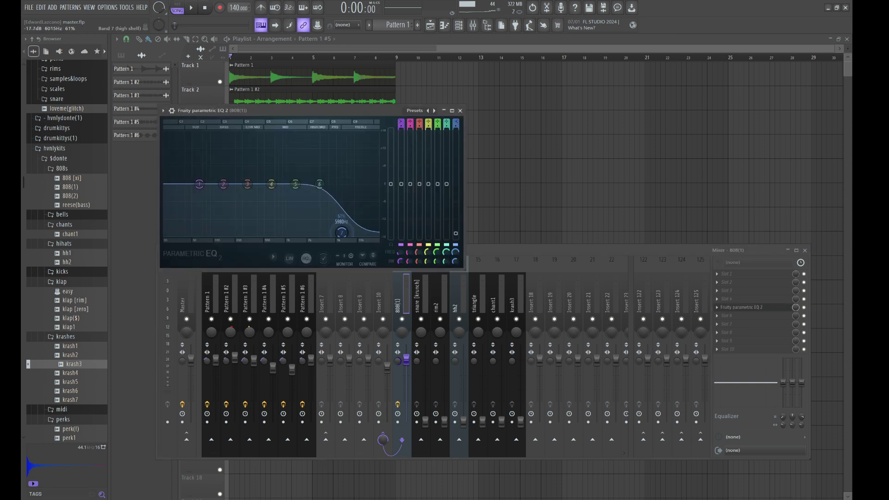
drag(272, 184, 208, 171)
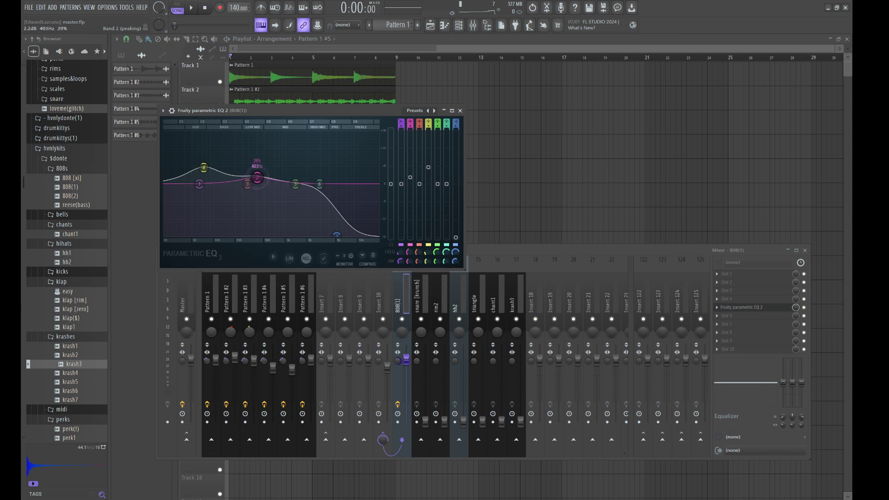
drag(204, 167, 206, 167)
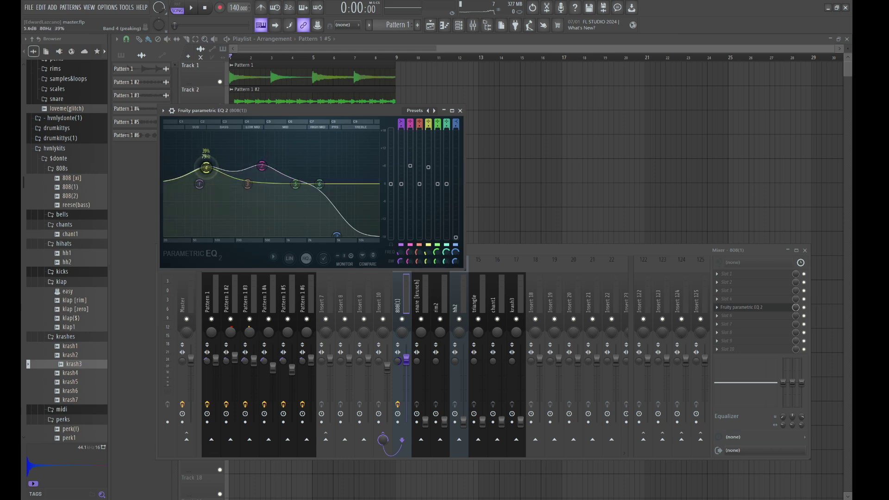
During playback, set 808(1) to 104%, raise snare [krunch], and equalize the snare with a 90 Hz cut of 18 dB and a 3.6 kHz boost.
key(space)
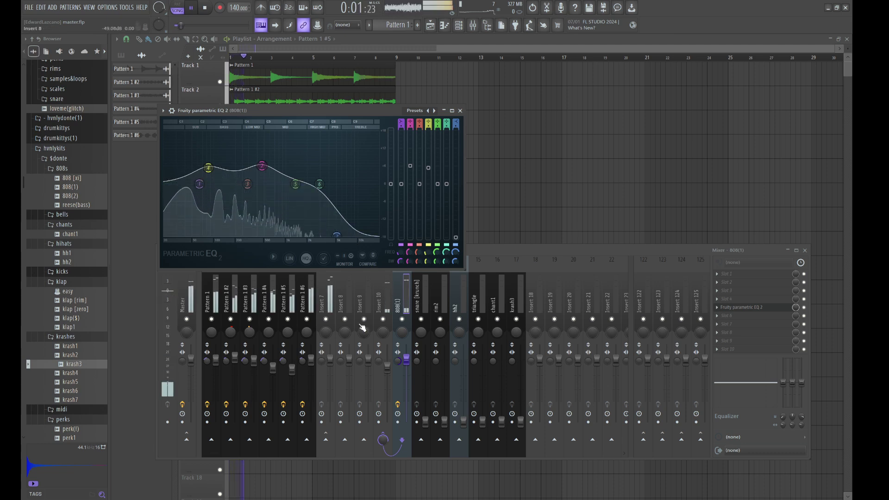
click(408, 364)
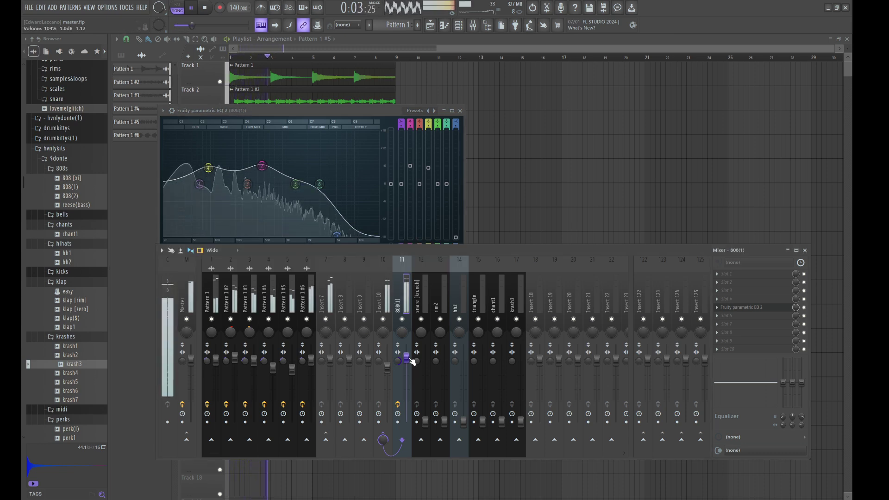
click(429, 429)
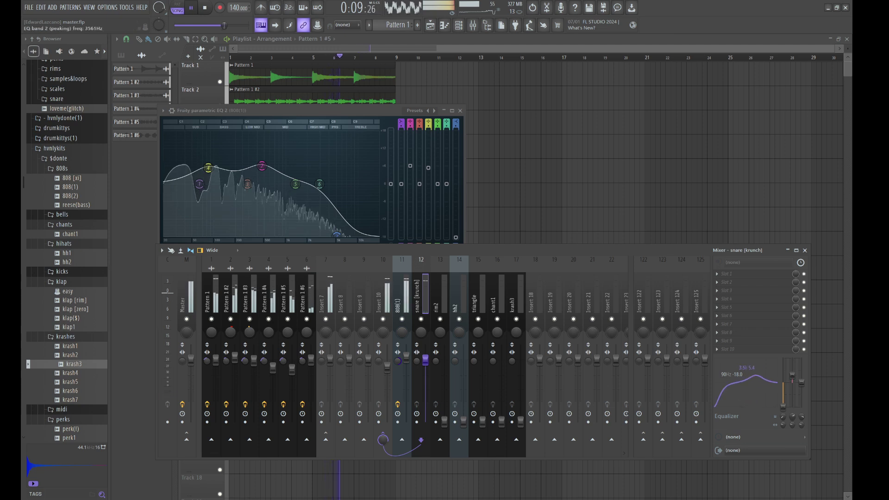
Set the rim2 track's volume to 105% and roll off its lows in the track equalizer.
click(442, 337)
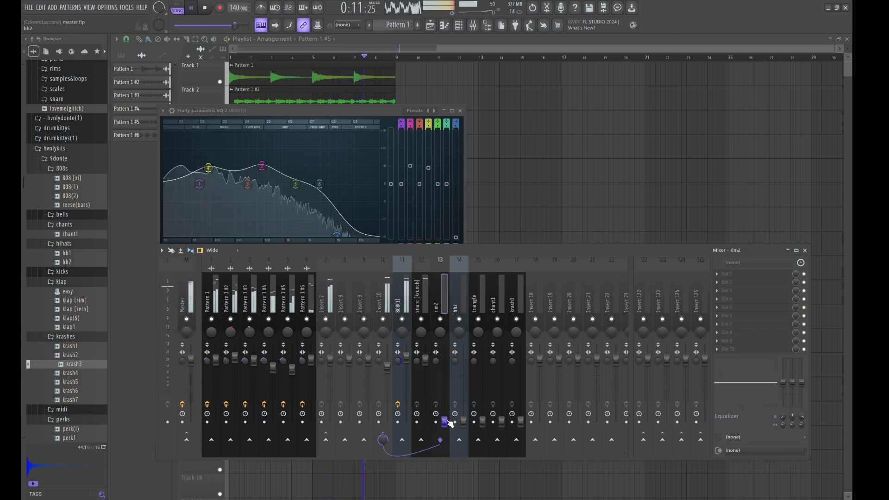
drag(445, 422, 445, 355)
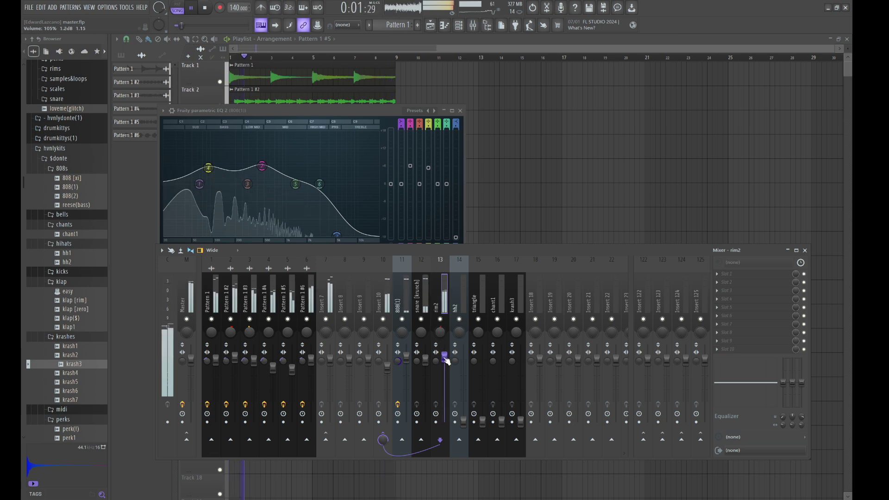
click(662, 370)
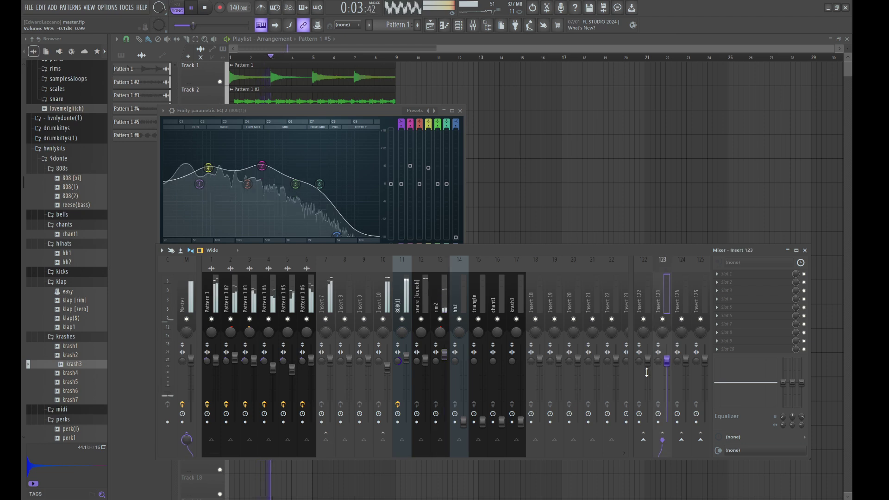
click(435, 297)
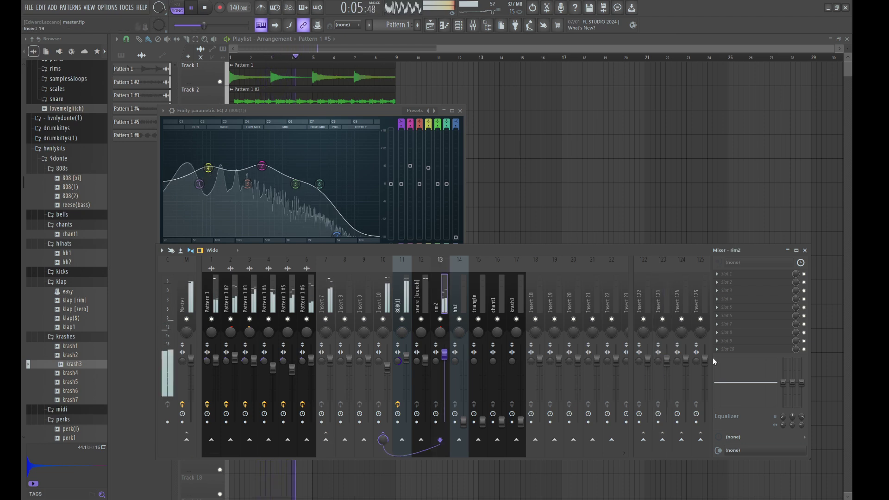
drag(783, 417, 781, 422)
drag(745, 382, 757, 379)
Set the hh2 track's volume to 102% and adjust its track equalizer.
click(457, 288)
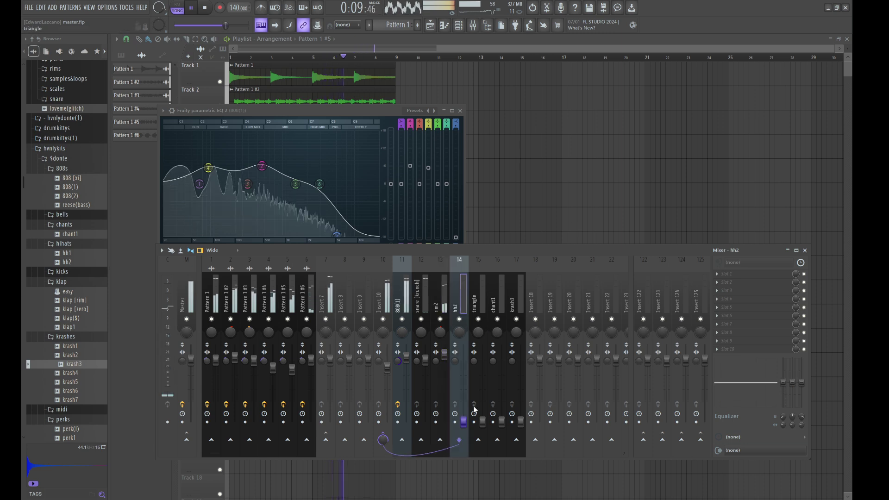
drag(463, 372, 464, 359)
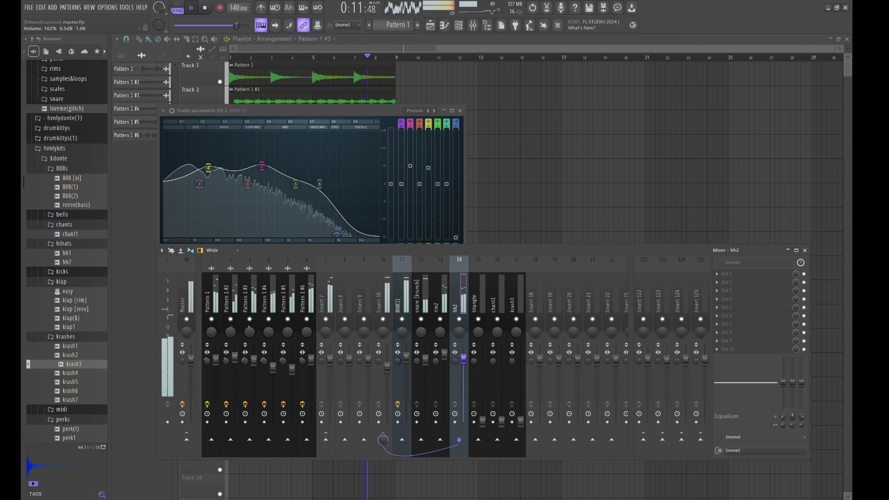
drag(783, 383, 754, 378)
Raise the triangle track's volume and equalize it with an 18 dB cut at 90 Hz and a boost near 3.4 kHz.
click(479, 290)
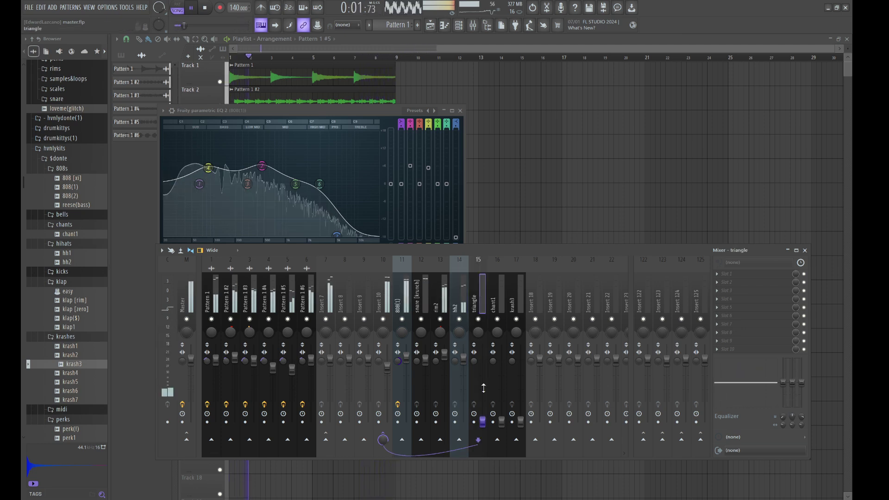
drag(484, 422, 485, 363)
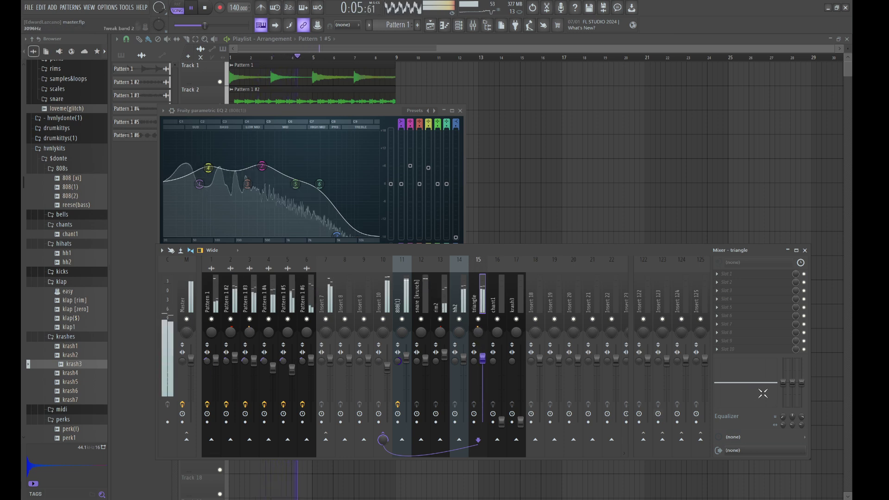
drag(784, 385, 786, 411)
drag(742, 393, 749, 379)
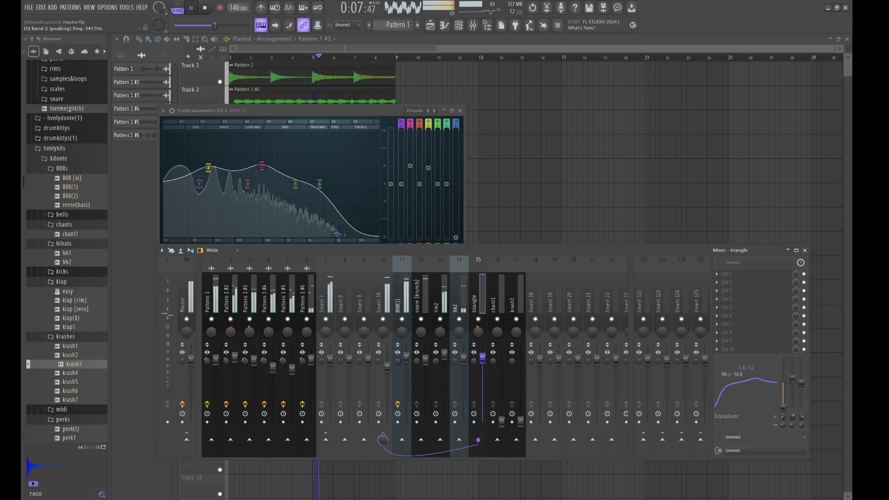
Raise chant1's volume, widen it to 12% separated, and equalize it with an 18 dB cut at 90 Hz and a boost near 4.3 kHz.
click(502, 387)
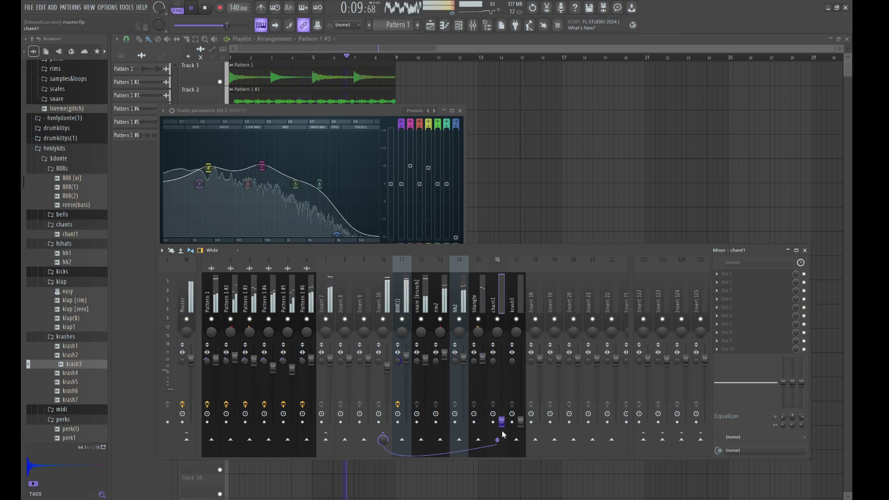
drag(501, 422, 502, 355)
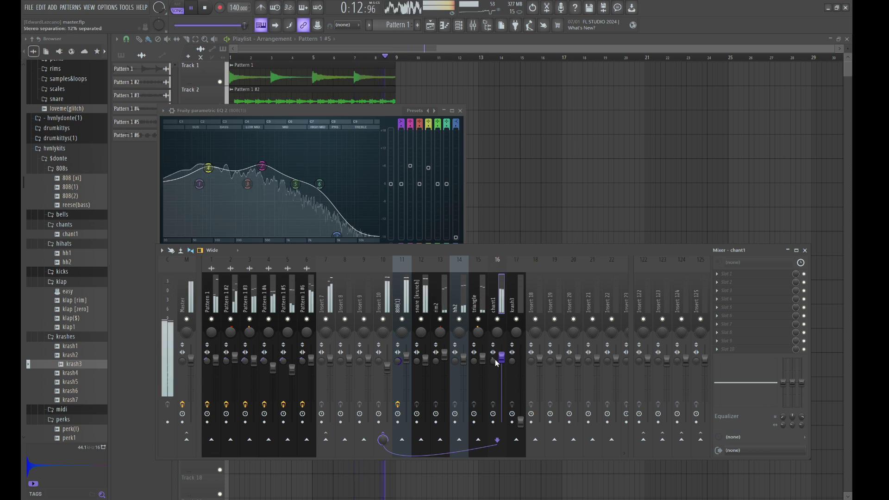
drag(783, 383, 784, 411)
drag(747, 383, 754, 378)
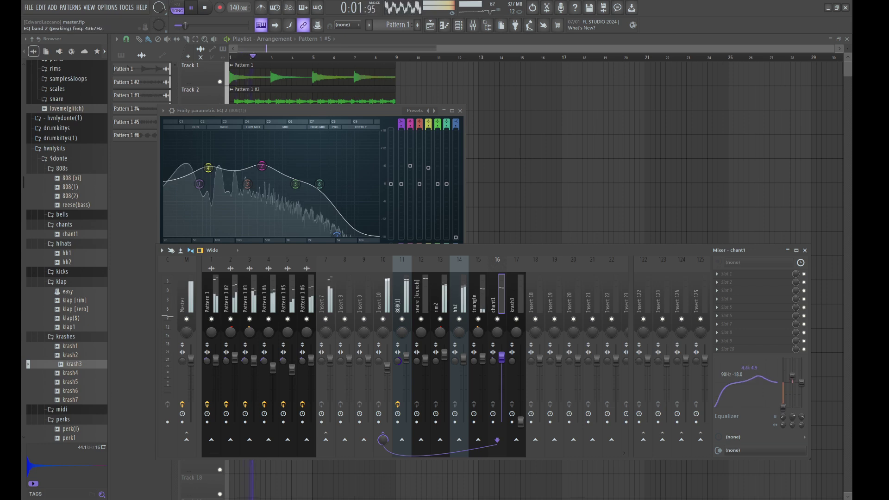
Raise krash3's volume, widen it to 20% separated, and cut 18 dB at 90 Hz in its track equalizer.
click(516, 299)
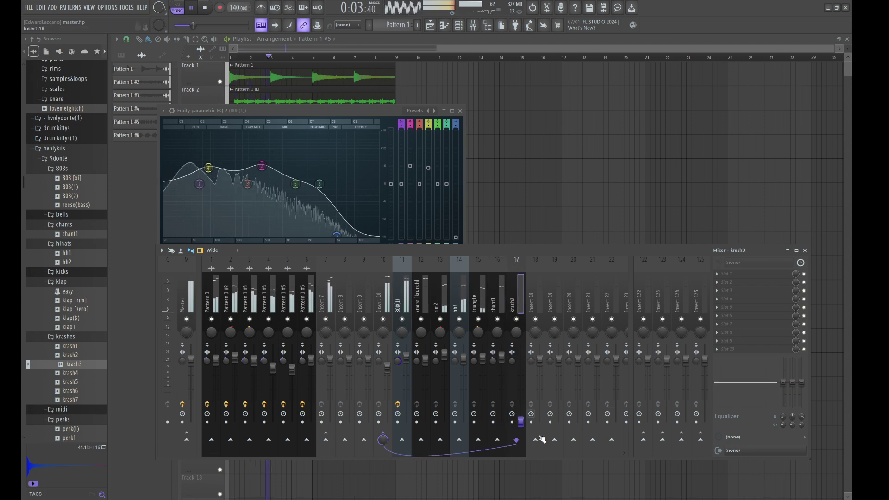
drag(521, 421, 521, 360)
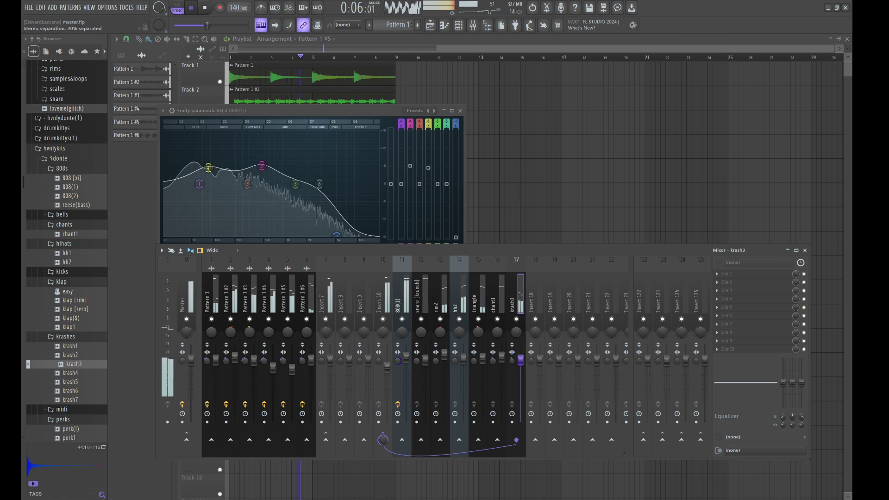
drag(783, 383, 793, 417)
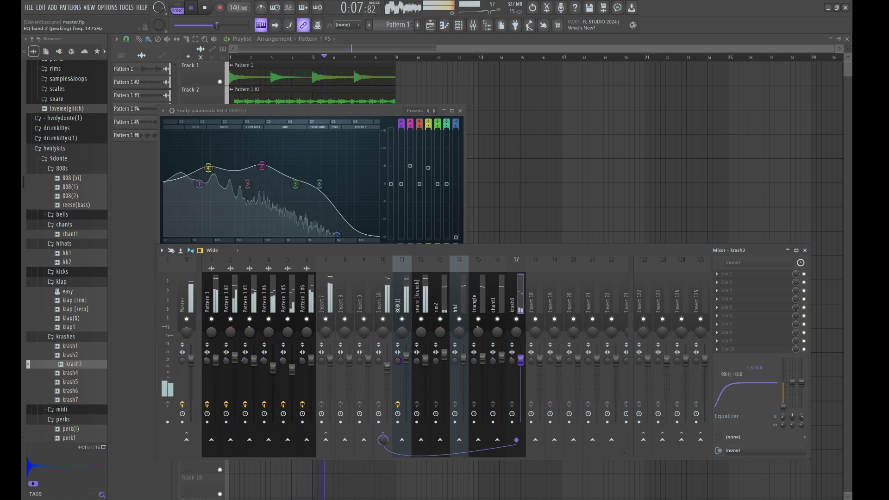
Load Pro-C 2 in slot 4 of the Insert 10 drum bus and stop playback.
click(380, 309)
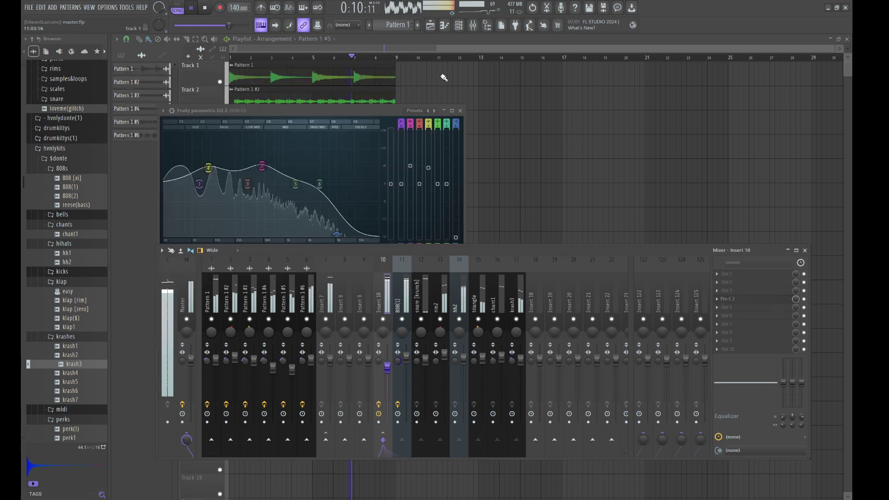
key(space)
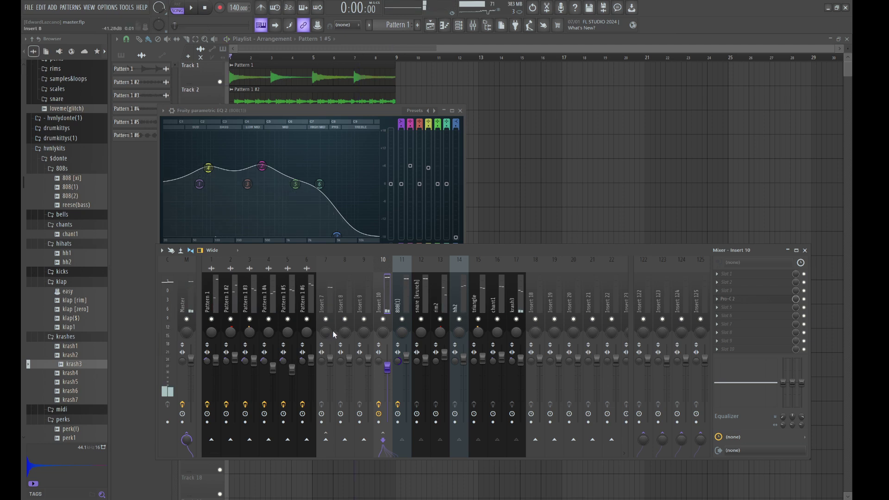
Load Pro-C 2 in slot 3 of Insert 7 with a 3.25:1 ratio, +1.07 dB wet gain and a threshold above -30 dB.
click(327, 302)
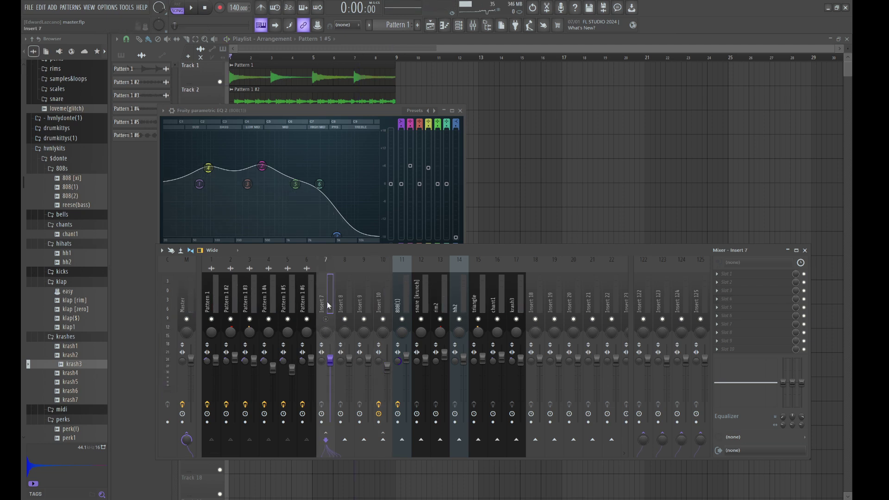
click(309, 293)
click(324, 297)
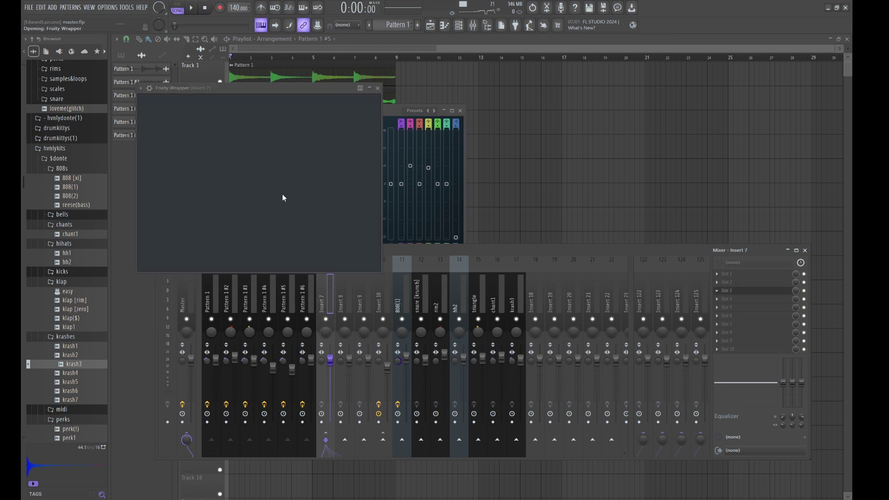
drag(171, 227, 177, 262)
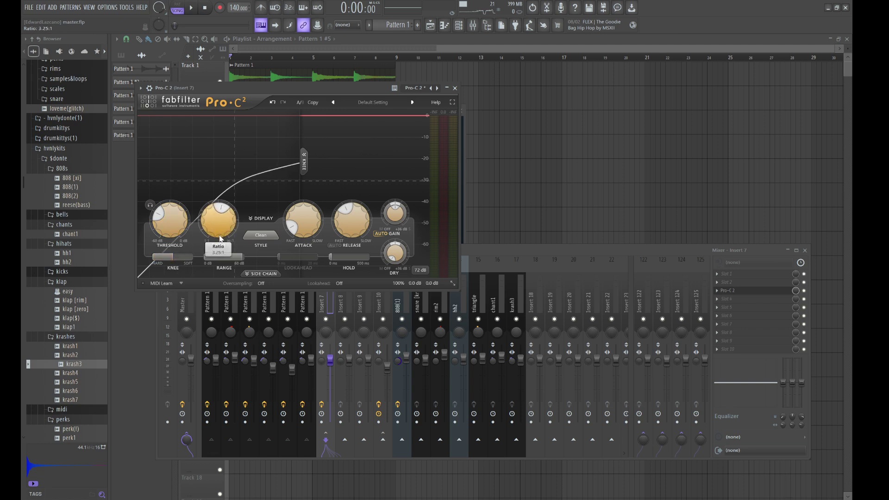
drag(392, 255, 392, 248)
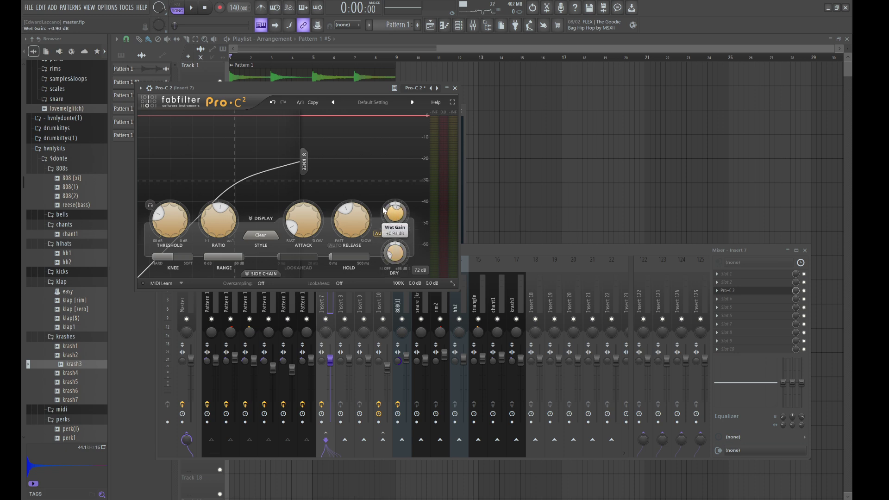
drag(382, 206, 382, 205)
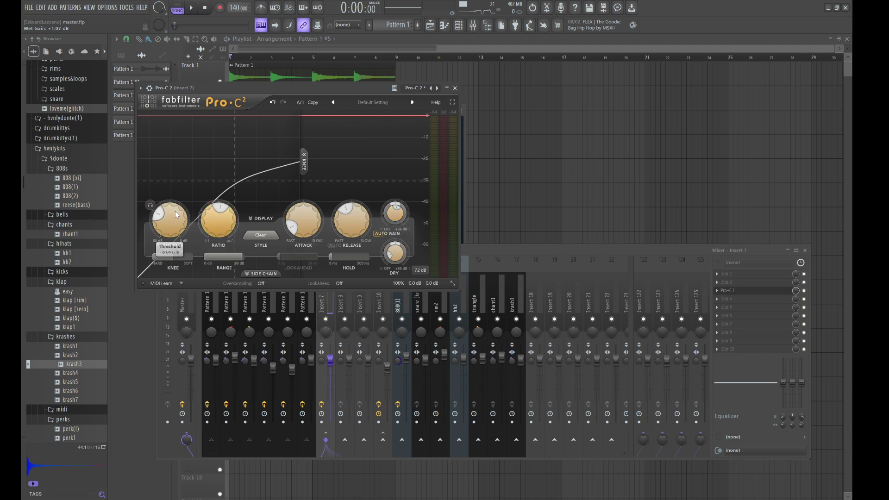
drag(172, 218, 160, 180)
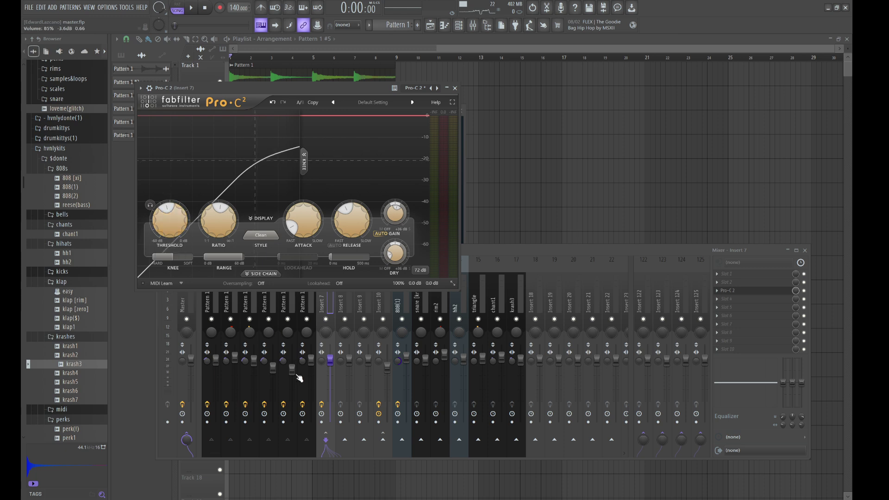
Start playback and close the Insert 7 compressor and 808(1) equalizer windows.
drag(386, 406, 386, 406)
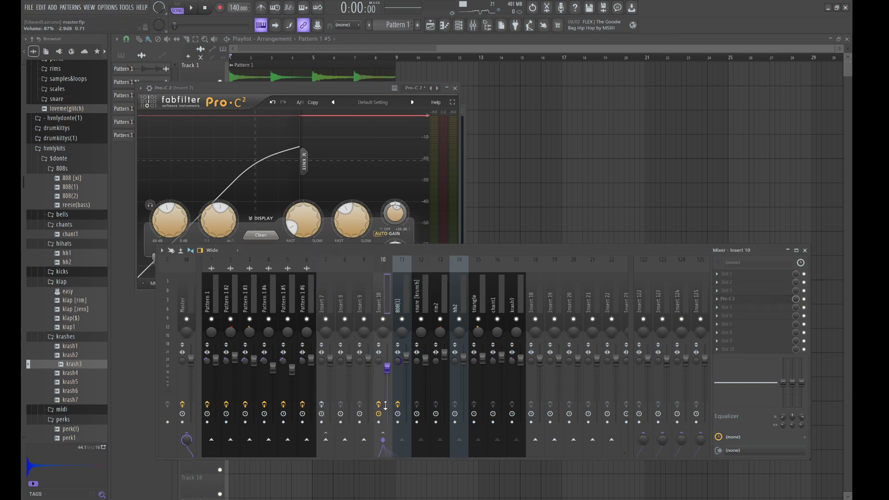
key(space)
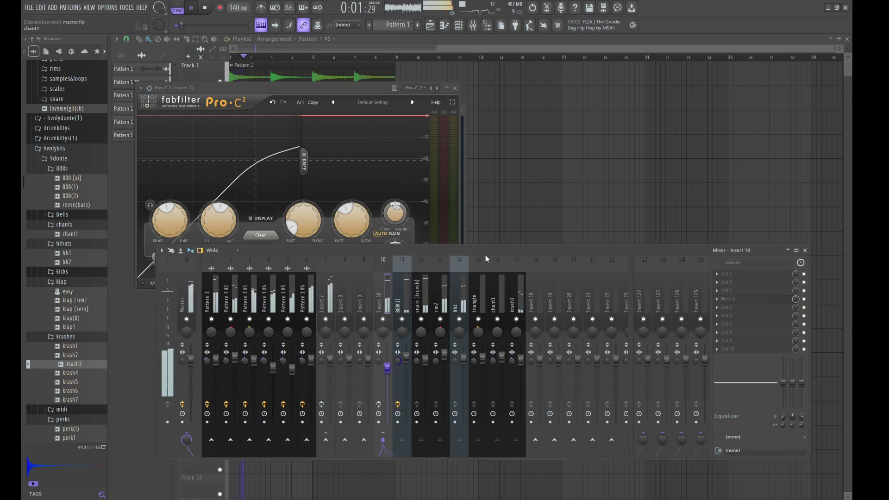
click(455, 88)
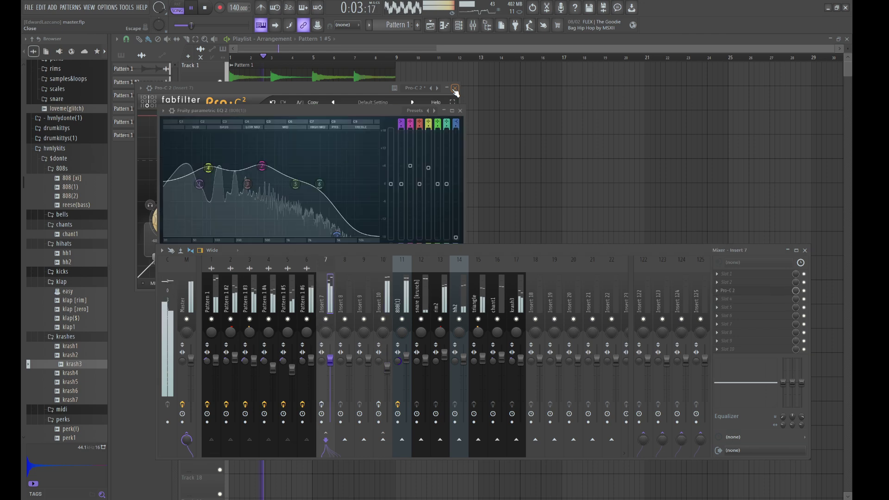
click(461, 111)
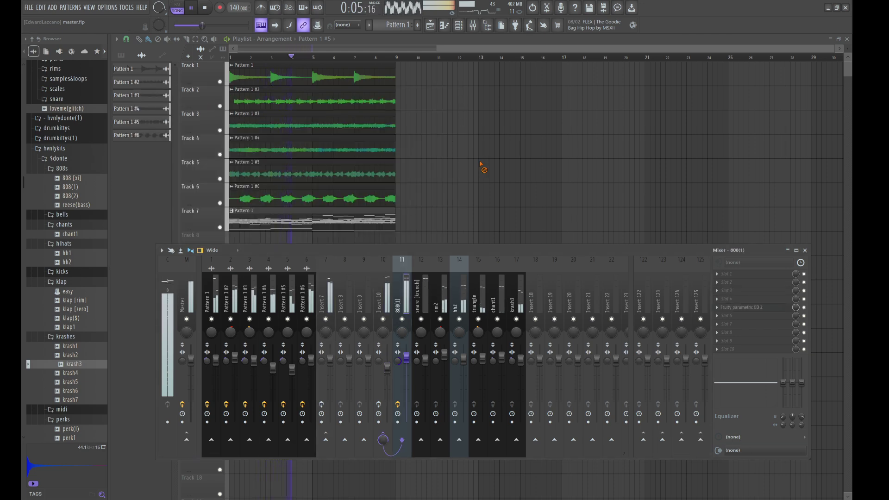
Audition the mix while toggling the mutes of Insert 10 and 808(1), ending with the mixer closed and playback stopped.
key(F9)
click(473, 25)
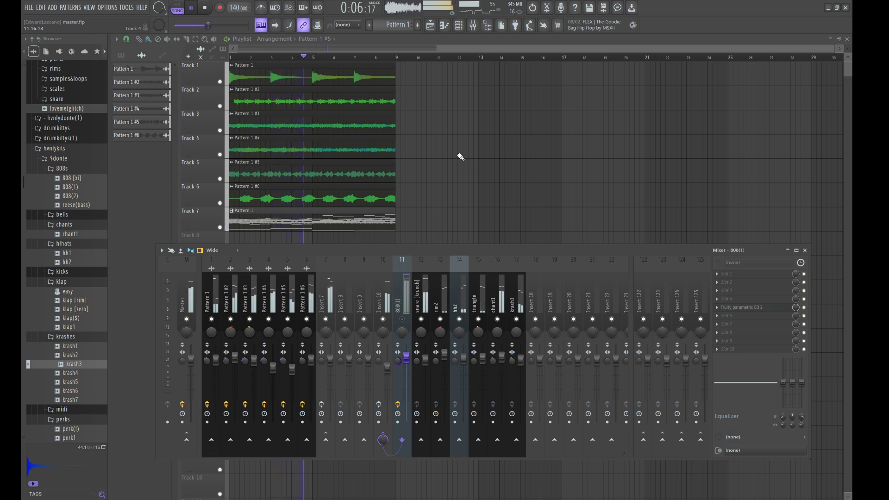
click(384, 320)
click(402, 320)
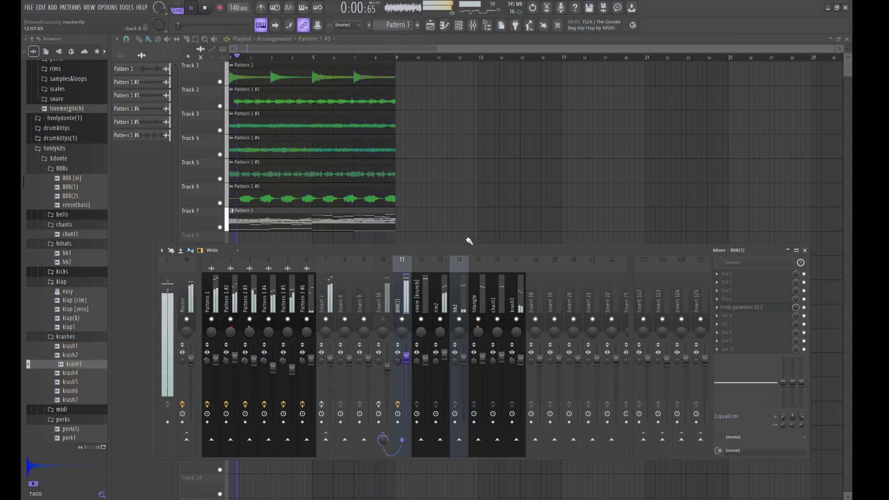
key(F9)
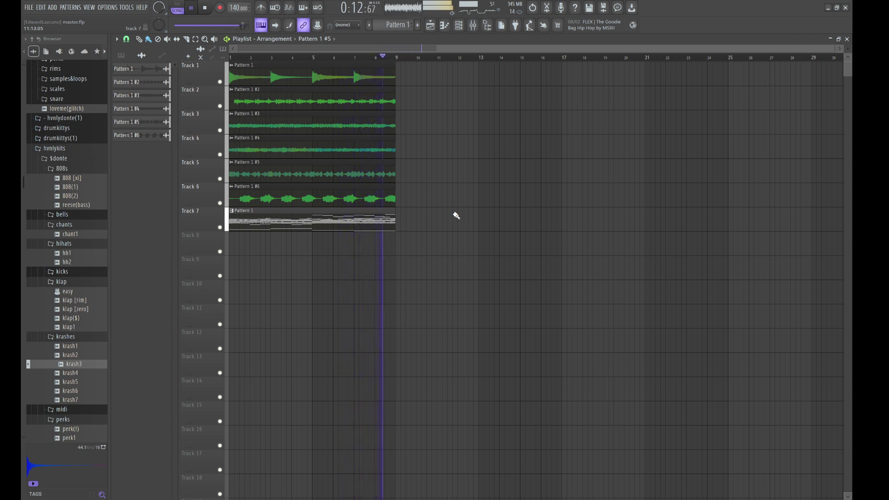
key(space)
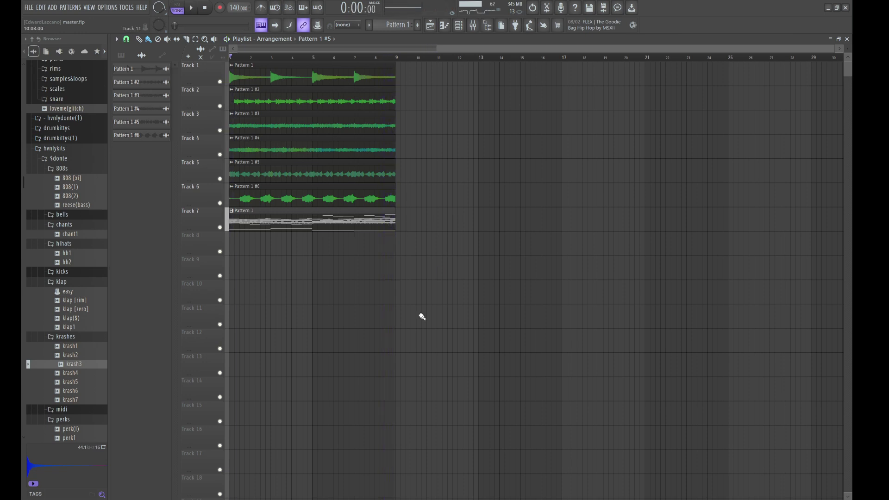